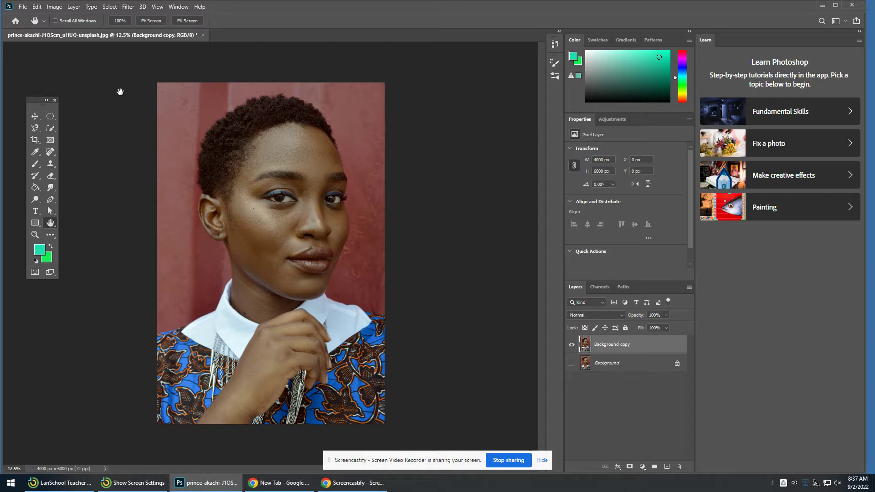
# Step: Quick-select the forehead, hairline and ear
pyautogui.click(50, 132)
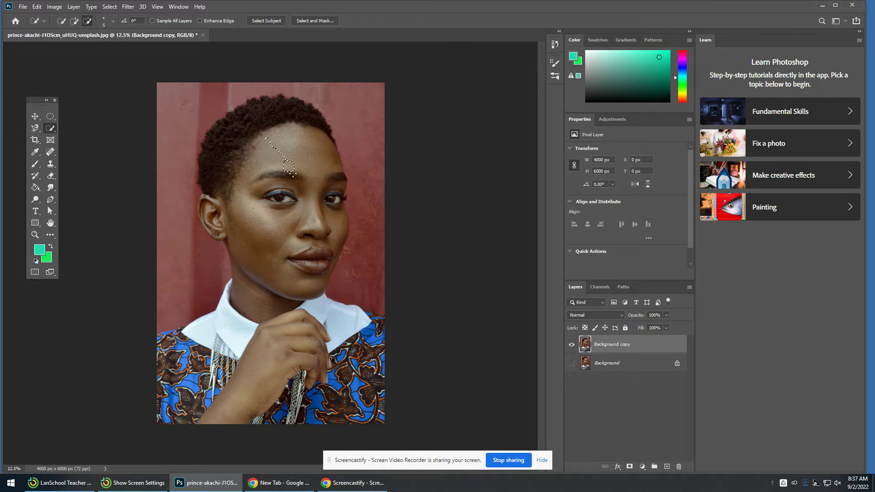
pyautogui.moveTo(289, 167)
pyautogui.mouseDown()
pyautogui.moveTo(252, 156)
pyautogui.moveTo(247, 139)
pyautogui.moveTo(269, 110)
pyautogui.moveTo(296, 110)
pyautogui.moveTo(240, 127)
pyautogui.moveTo(213, 164)
pyautogui.mouseUp()
pyautogui.moveTo(214, 221)
pyautogui.mouseDown()
pyautogui.moveTo(212, 213)
pyautogui.moveTo(214, 222)
pyautogui.moveTo(246, 230)
pyautogui.moveTo(287, 205)
pyautogui.moveTo(318, 217)
pyautogui.mouseUp()
# Step: Subtract the stray red background beside the face, neck and top of the hair
pyautogui.press('alt')
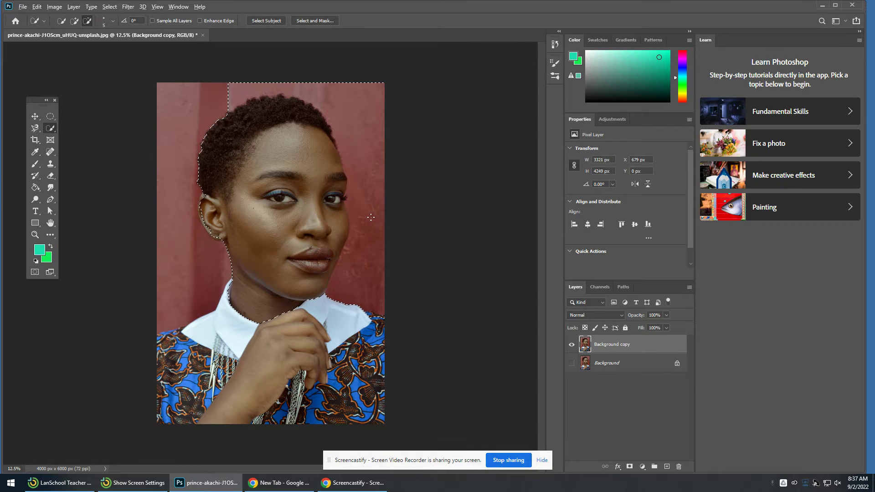
pyautogui.moveTo(371, 218); pyautogui.dragTo(353, 185)
pyautogui.moveTo(348, 156); pyautogui.dragTo(344, 131)
pyautogui.moveTo(313, 93)
pyautogui.mouseDown()
pyautogui.moveTo(274, 85)
pyautogui.moveTo(236, 94)
pyautogui.mouseUp()
pyautogui.moveTo(367, 216); pyautogui.dragTo(362, 228)
# Step: Zoom in closely on the ear with the Zoom tool
pyautogui.click(34, 235)
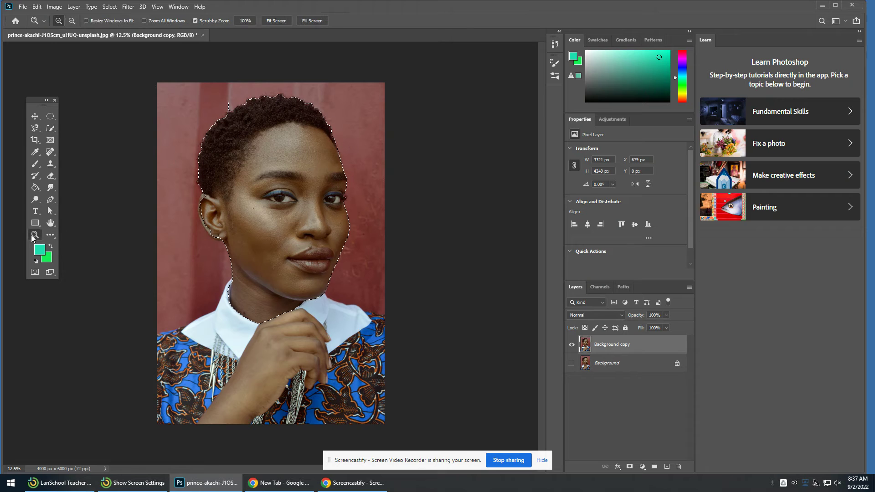
pyautogui.click(257, 237)
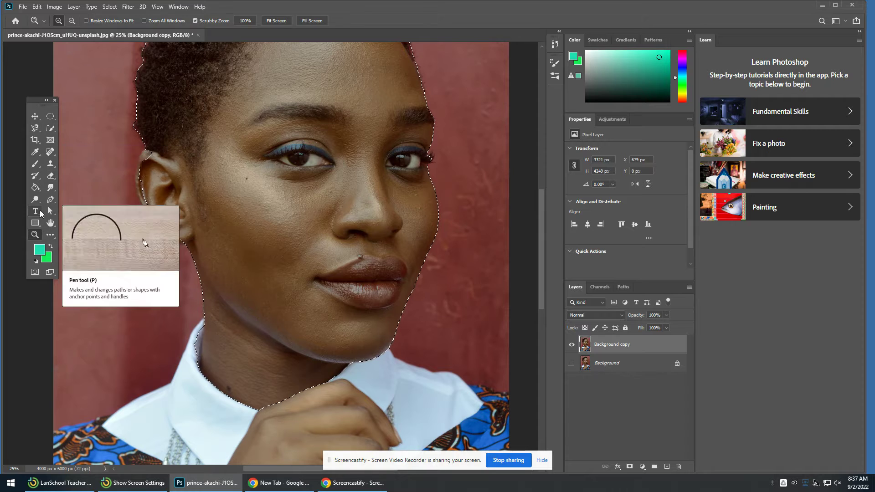
pyautogui.click(51, 128)
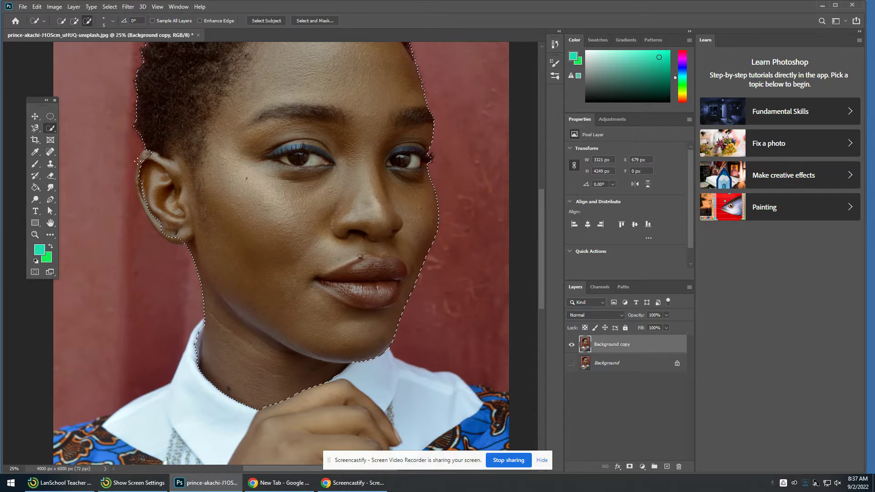
pyautogui.click(34, 235)
pyautogui.click(149, 190)
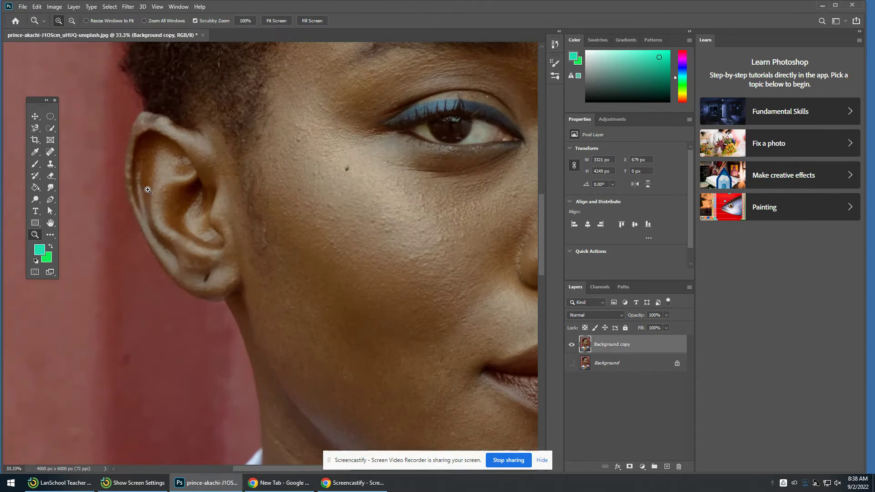
pyautogui.click(148, 190)
pyautogui.click(148, 190)
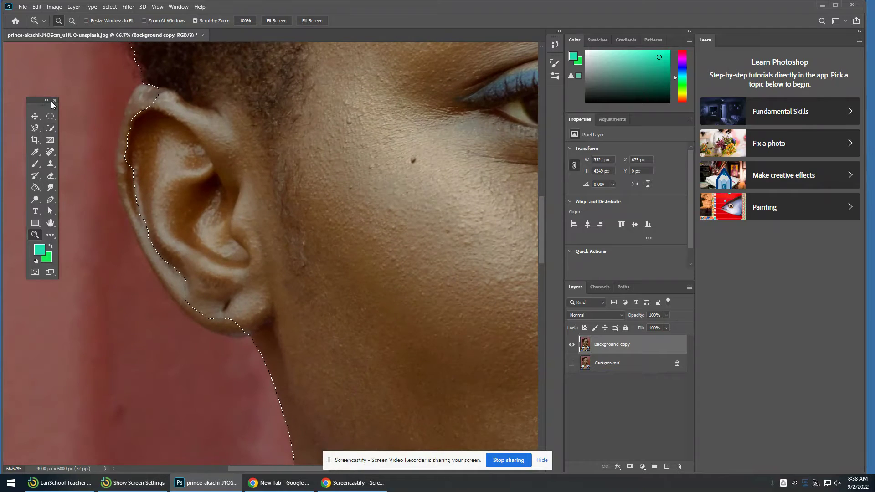
pyautogui.click(50, 128)
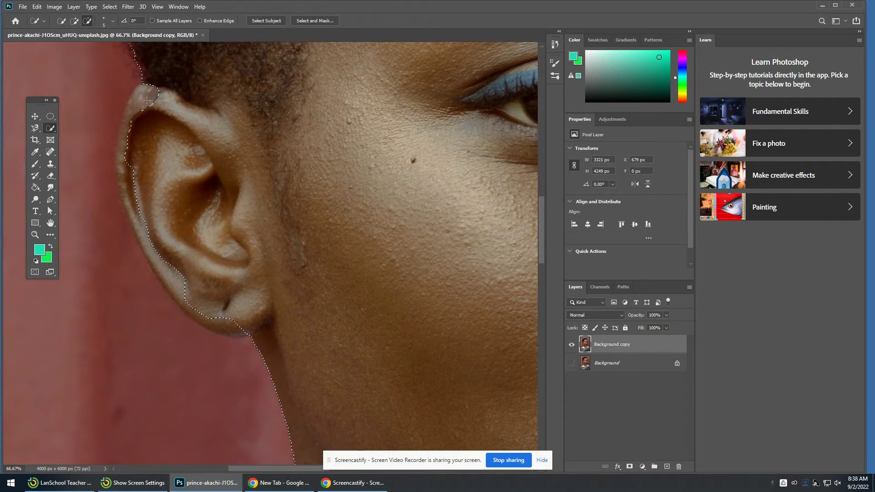
# Step: In Add mode, extend the selection over the ear's top, outer edge and earlobe
pyautogui.moveTo(147, 100)
pyautogui.mouseDown()
pyautogui.moveTo(142, 131)
pyautogui.moveTo(138, 110)
pyautogui.mouseUp()
pyautogui.click(74, 21)
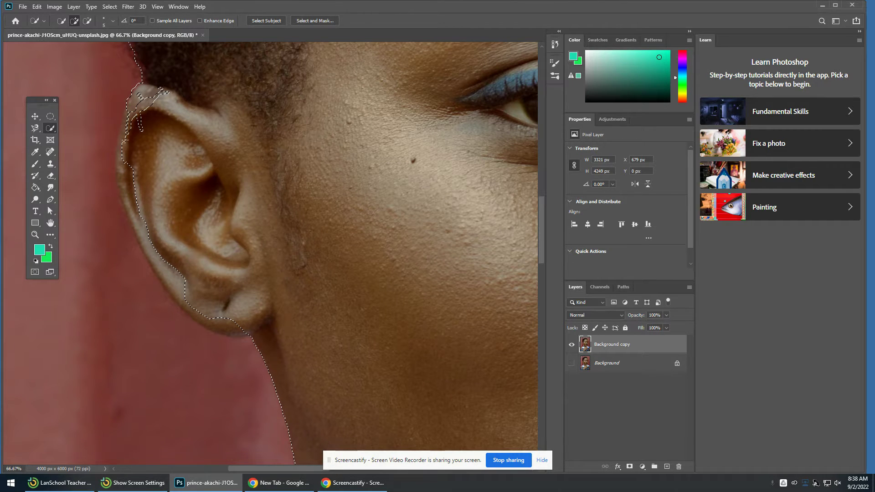
pyautogui.moveTo(139, 96)
pyautogui.mouseDown()
pyautogui.moveTo(127, 136)
pyautogui.moveTo(141, 129)
pyautogui.mouseUp()
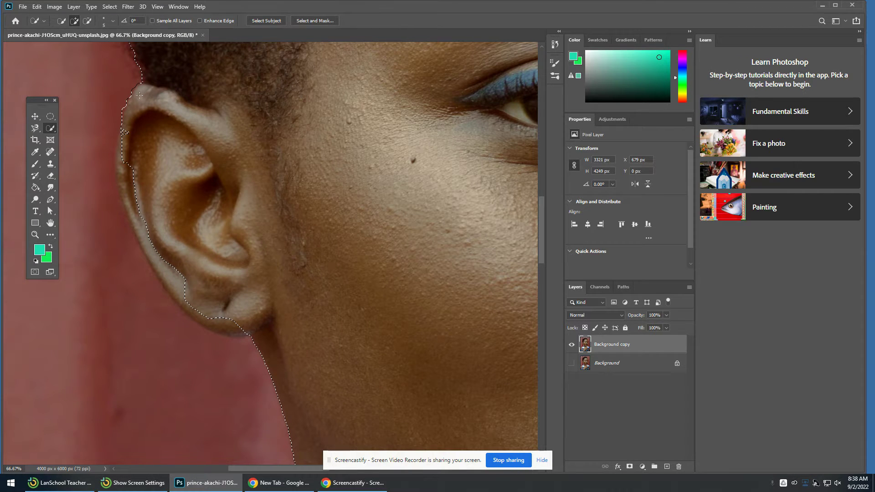
pyautogui.moveTo(139, 95); pyautogui.dragTo(118, 184)
pyautogui.moveTo(148, 251)
pyautogui.mouseDown()
pyautogui.moveTo(183, 301)
pyautogui.moveTo(260, 331)
pyautogui.mouseUp()
pyautogui.moveTo(176, 298); pyautogui.dragTo(162, 279)
# Step: Add the white collar to the selection, then fit the whole photo on screen
pyautogui.scroll(-2, 375, 310)
pyautogui.scroll(-10, 374, 310)
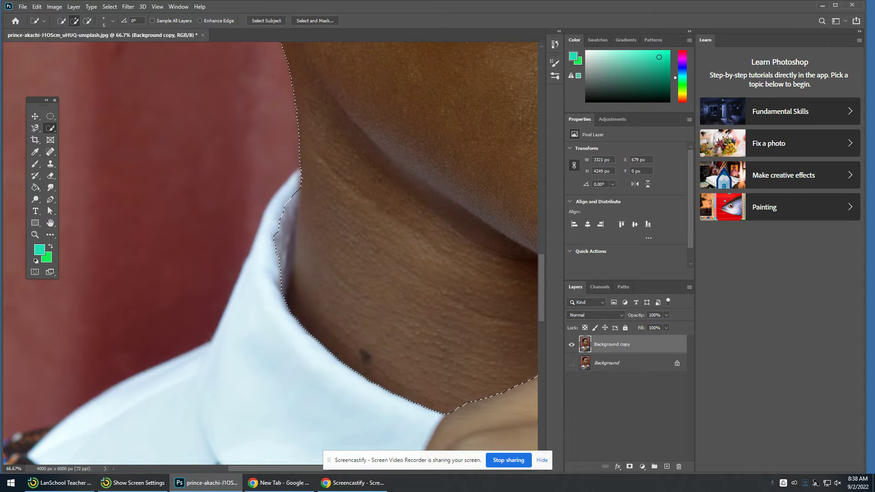
pyautogui.moveTo(291, 180)
pyautogui.mouseDown()
pyautogui.moveTo(269, 230)
pyautogui.moveTo(272, 274)
pyautogui.moveTo(294, 197)
pyautogui.mouseUp()
pyautogui.moveTo(274, 250)
pyautogui.mouseDown()
pyautogui.moveTo(249, 294)
pyautogui.moveTo(247, 384)
pyautogui.mouseUp()
pyautogui.hotkey('ctrl', 'd')
pyautogui.click(49, 224)
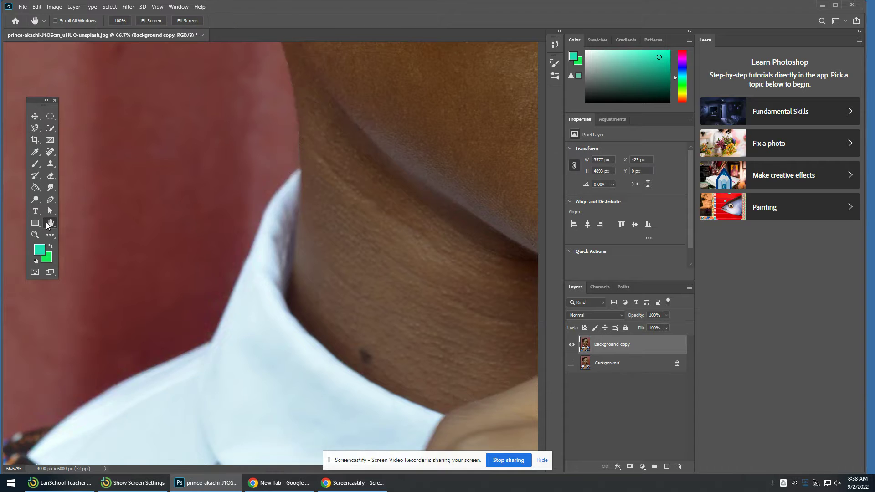
pyautogui.doubleClick(49, 224)
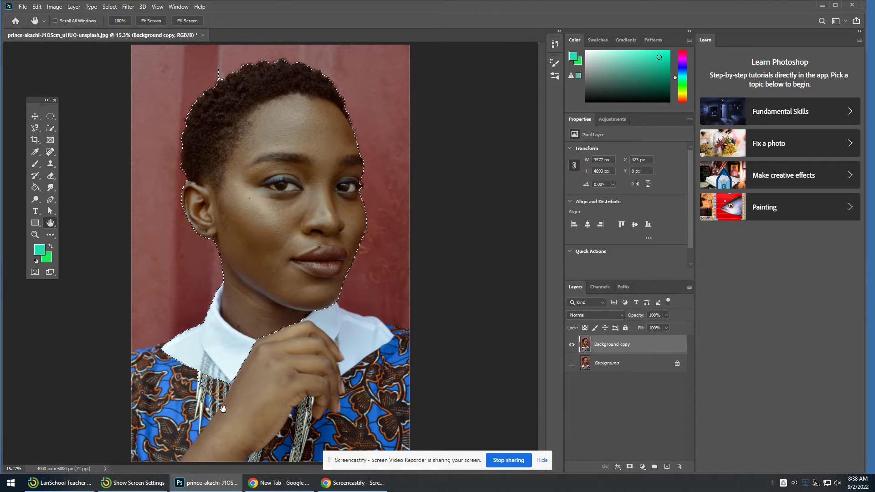
# Step: Add the hand, right shoulder and patterned shirt to the selection, down to the bottom edge
pyautogui.click(50, 128)
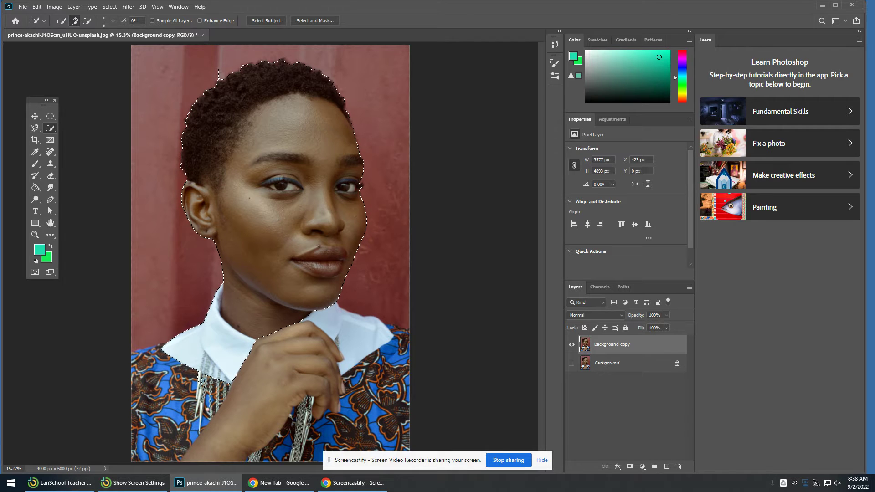
pyautogui.moveTo(204, 382)
pyautogui.mouseDown()
pyautogui.moveTo(191, 403)
pyautogui.moveTo(200, 398)
pyautogui.moveTo(262, 447)
pyautogui.moveTo(372, 437)
pyautogui.moveTo(401, 393)
pyautogui.moveTo(396, 373)
pyautogui.moveTo(370, 359)
pyautogui.moveTo(384, 342)
pyautogui.moveTo(376, 383)
pyautogui.moveTo(399, 333)
pyautogui.moveTo(392, 400)
pyautogui.mouseUp()
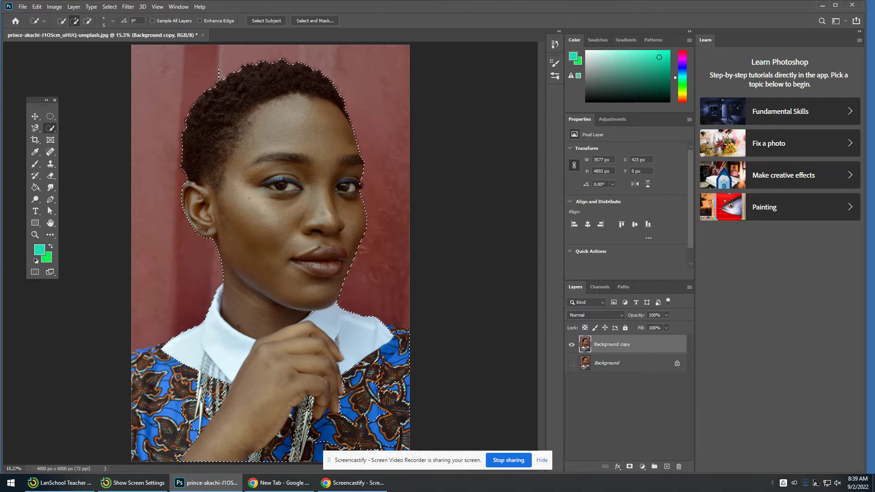
pyautogui.moveTo(390, 328); pyautogui.dragTo(387, 356)
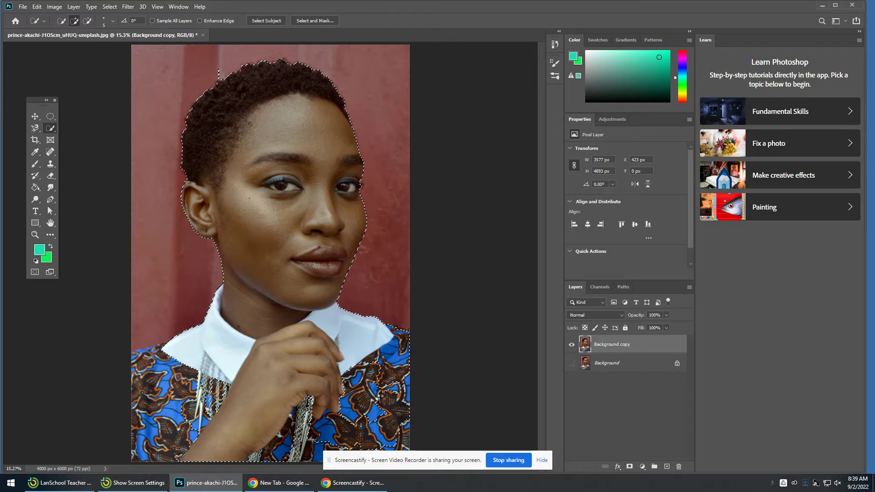
pyautogui.moveTo(385, 396); pyautogui.dragTo(382, 388)
pyautogui.moveTo(412, 418); pyautogui.dragTo(397, 444)
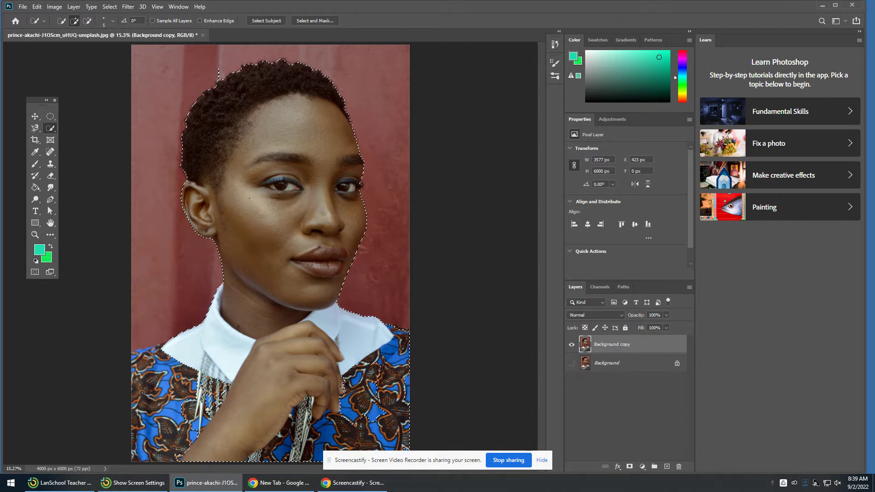
pyautogui.moveTo(180, 420); pyautogui.dragTo(156, 413)
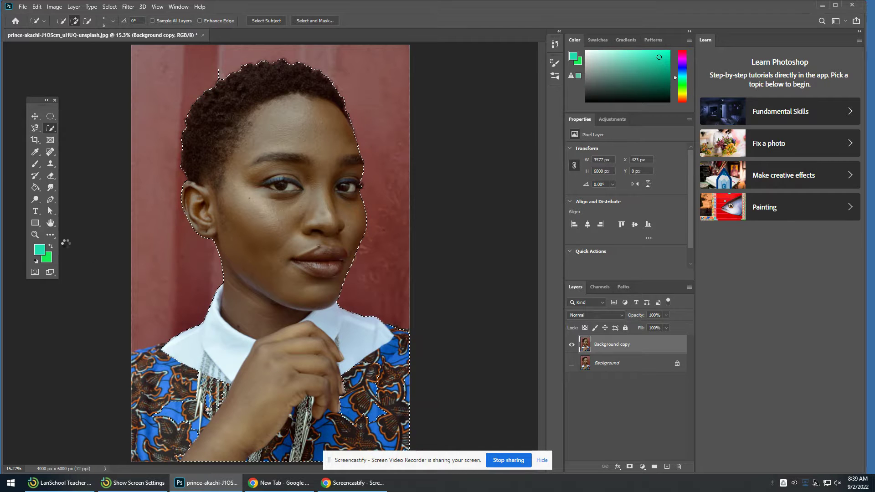
# Step: Zoom in and, with a larger brush, add the blue shirt around the hand and on the left
pyautogui.click(35, 234)
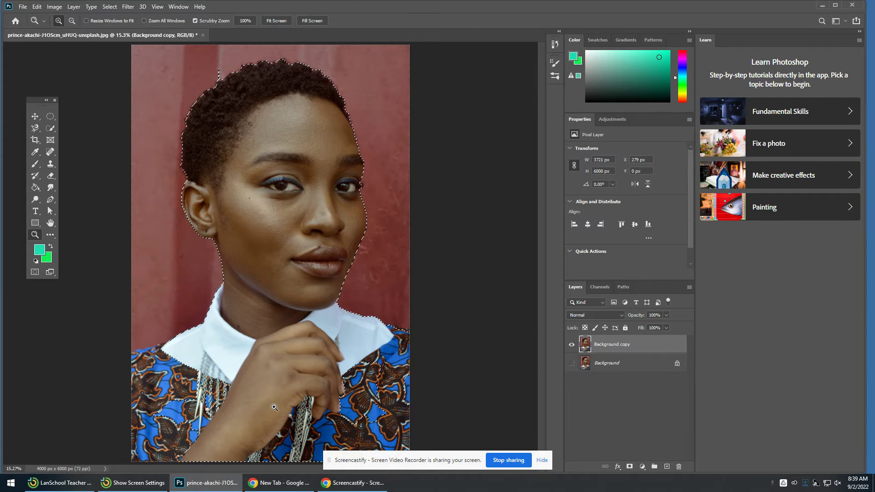
pyautogui.moveTo(274, 408); pyautogui.dragTo(338, 373)
pyautogui.scroll(-5, 338, 374)
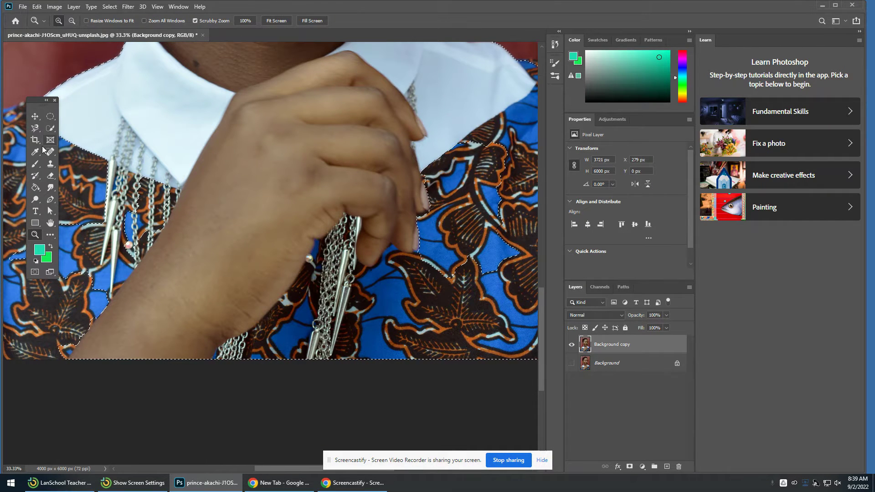
pyautogui.click(50, 128)
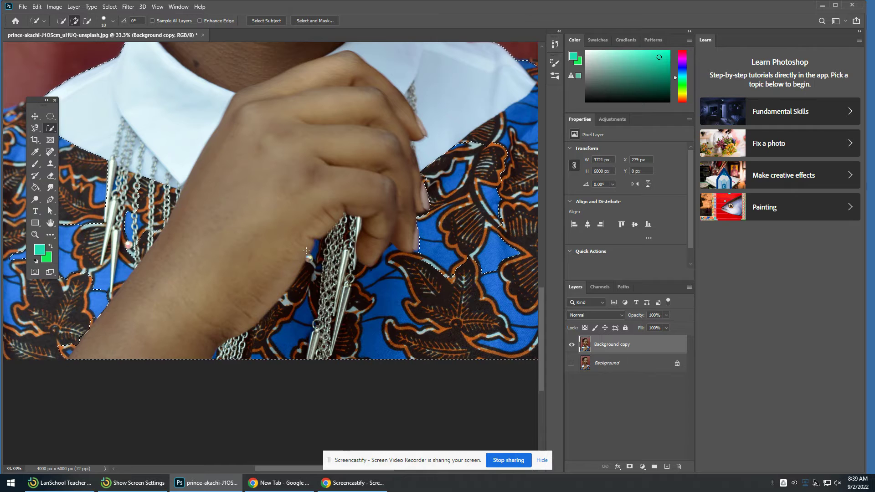
pyautogui.press(']')
pyautogui.press(']')
pyautogui.press(']')
pyautogui.press(']')
pyautogui.press(']')
pyautogui.press(']')
pyautogui.press(']')
pyautogui.press(']')
pyautogui.press(']')
pyautogui.press(']')
pyautogui.press(']')
pyautogui.press(']')
pyautogui.press(']')
pyautogui.press(']')
pyautogui.press(']')
pyautogui.press(']')
pyautogui.press(']')
pyautogui.press(']')
pyautogui.moveTo(419, 258); pyautogui.dragTo(421, 223)
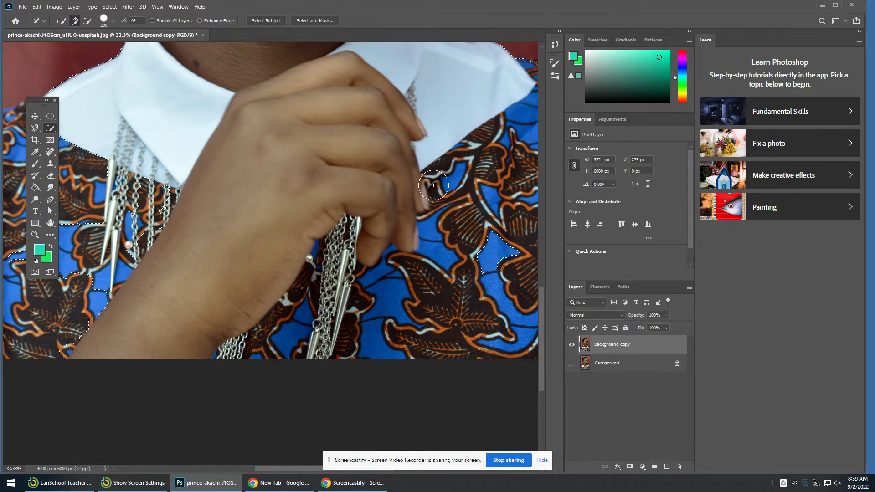
pyautogui.moveTo(437, 307)
pyautogui.mouseDown()
pyautogui.moveTo(335, 325)
pyautogui.moveTo(182, 315)
pyautogui.moveTo(15, 319)
pyautogui.mouseUp()
pyautogui.moveTo(44, 252)
pyautogui.mouseDown()
pyautogui.moveTo(76, 238)
pyautogui.moveTo(15, 244)
pyautogui.moveTo(8, 264)
pyautogui.moveTo(22, 171)
pyautogui.moveTo(110, 154)
pyautogui.moveTo(163, 178)
pyautogui.moveTo(129, 198)
pyautogui.moveTo(87, 181)
pyautogui.moveTo(51, 193)
pyautogui.moveTo(287, 267)
pyautogui.mouseUp()
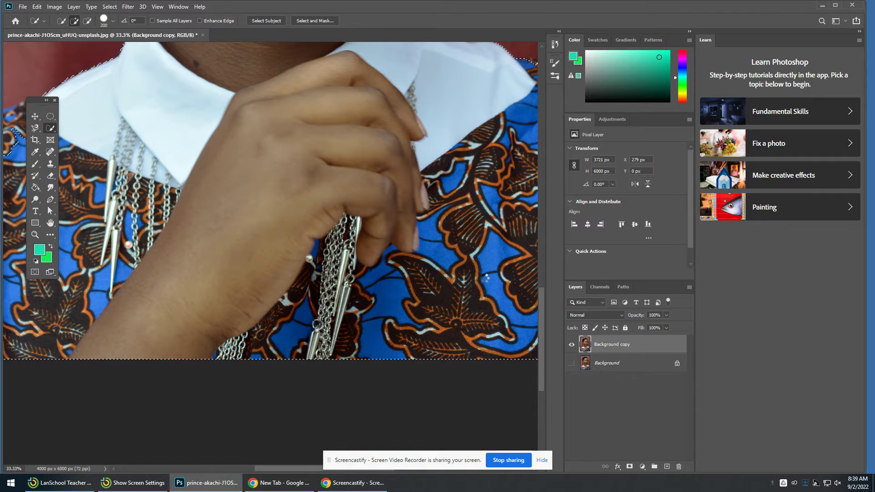
# Step: With a smaller brush, add the left-edge blue patch and left collar edge, then fit the photo
pyautogui.scroll(3, 486, 278)
pyautogui.scroll(3, 465, 269)
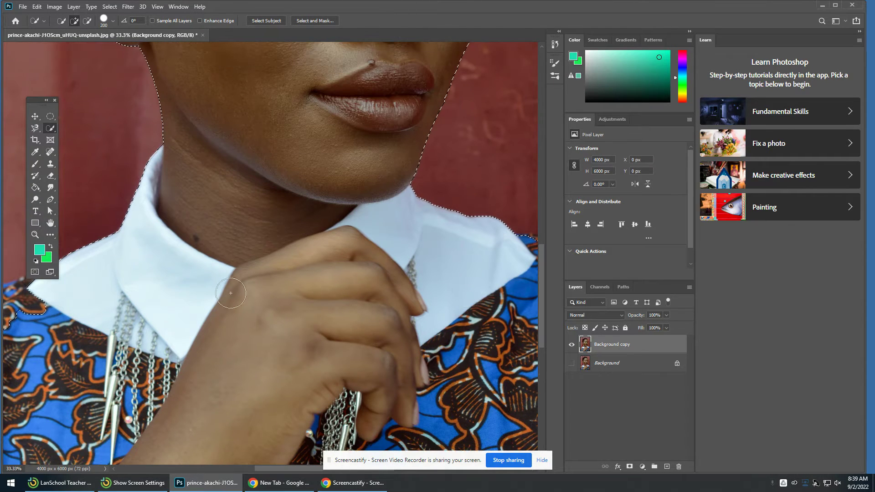
pyautogui.moveTo(21, 313); pyautogui.dragTo(4, 321)
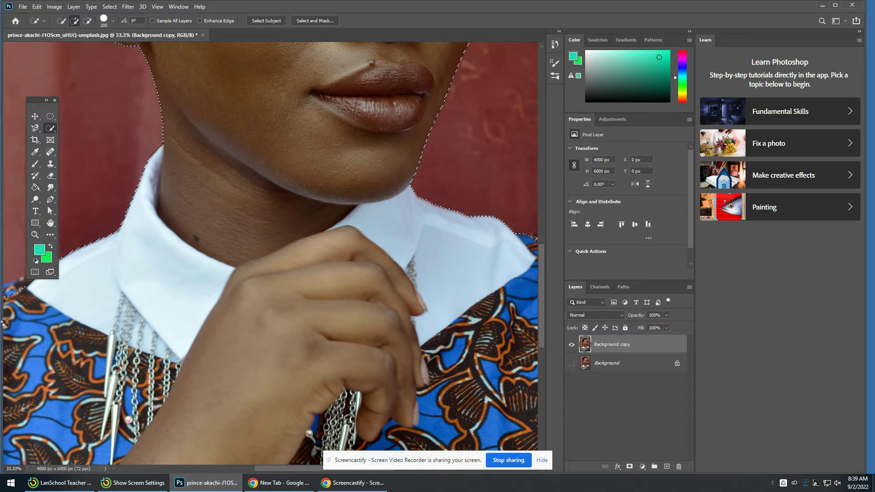
pyautogui.press('[')
pyautogui.press('[')
pyautogui.press('[')
pyautogui.press('[')
pyautogui.press('[')
pyautogui.press('[')
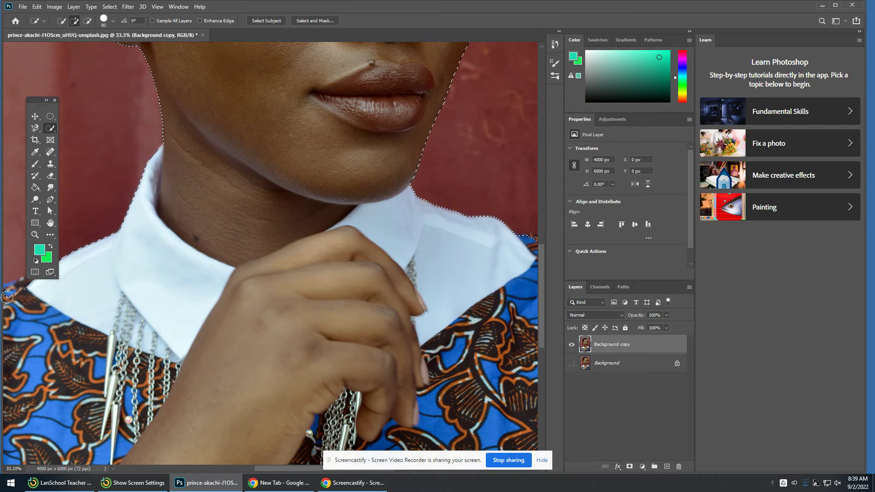
pyautogui.press('[')
pyautogui.moveTo(7, 296); pyautogui.dragTo(30, 287)
pyautogui.doubleClick(51, 223)
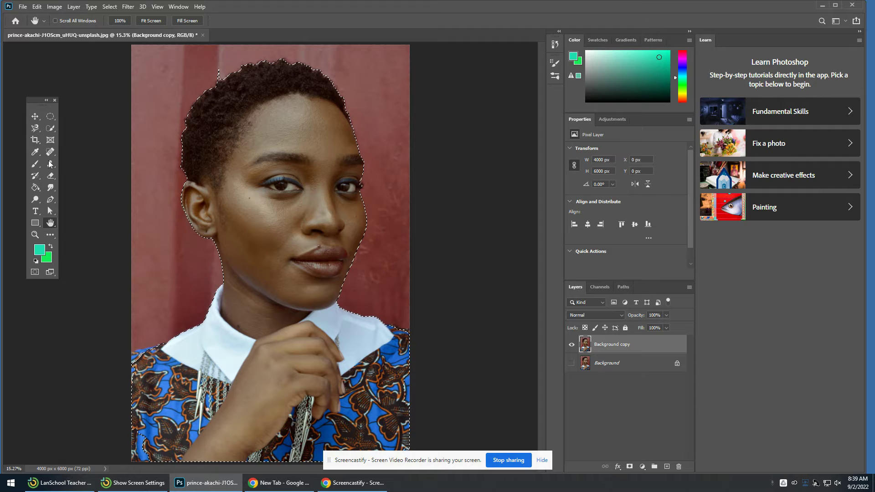
# Step: Add the small notch at the shoulder's top-left corner to the figure selection
pyautogui.click(50, 128)
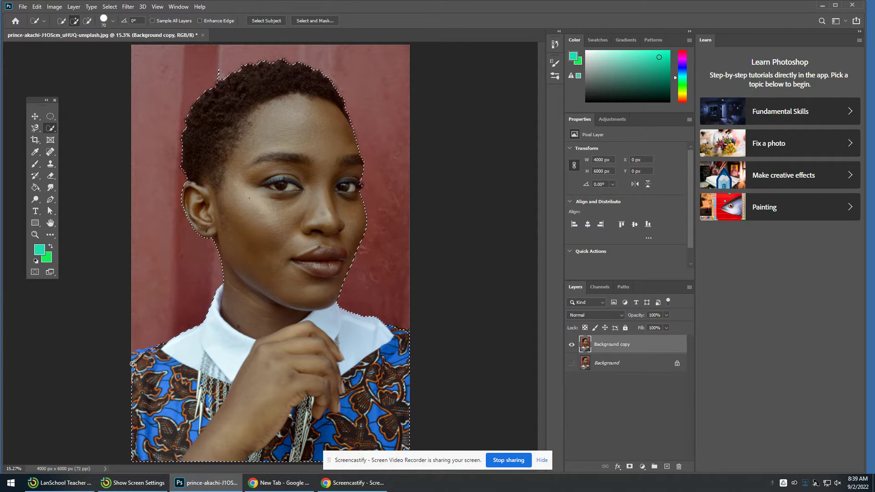
pyautogui.click(141, 354)
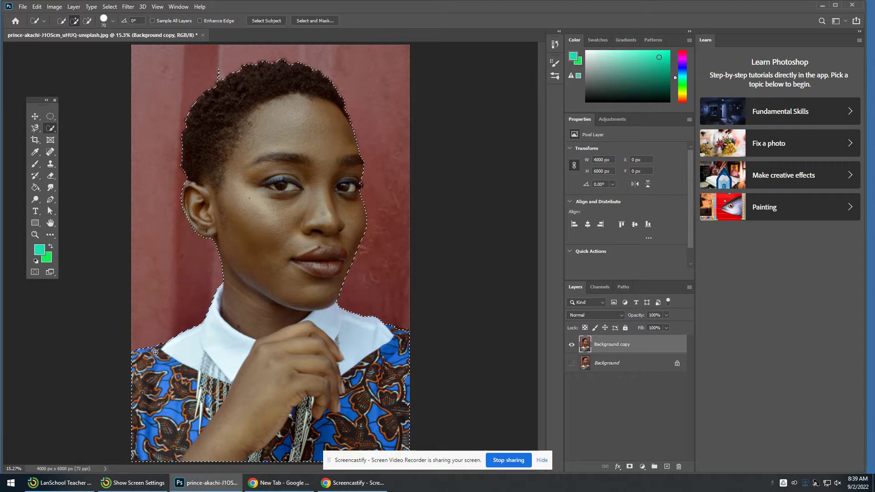
pyautogui.click(155, 352)
pyautogui.press('alt')
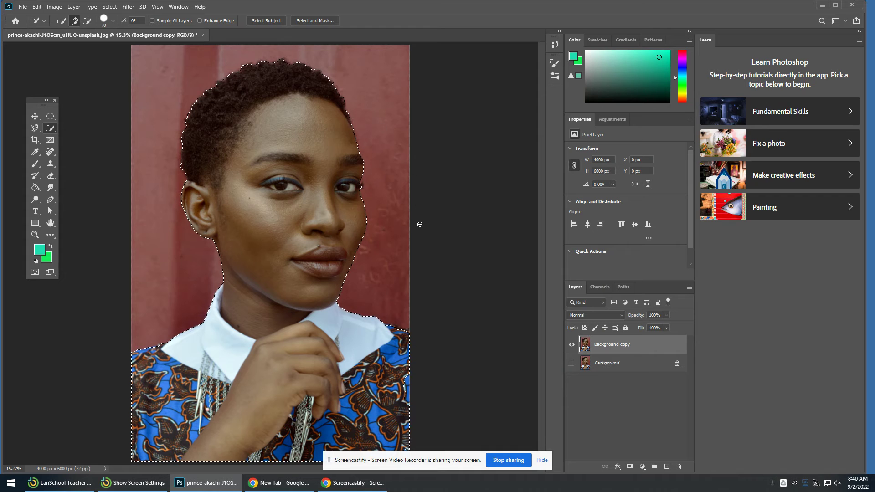
# Step: Zoom in closely on the eyelashes of the eye nearest the wall
pyautogui.click(34, 236)
pyautogui.click(362, 196)
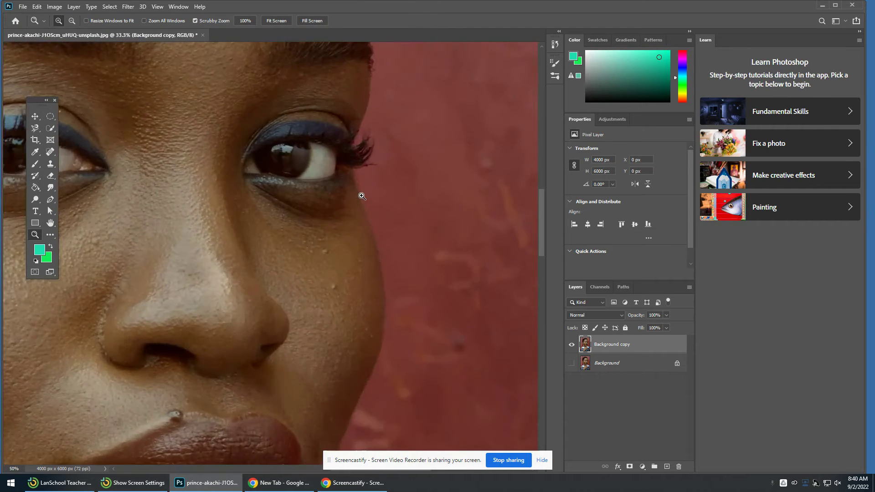
pyautogui.moveTo(378, 195); pyautogui.dragTo(382, 199)
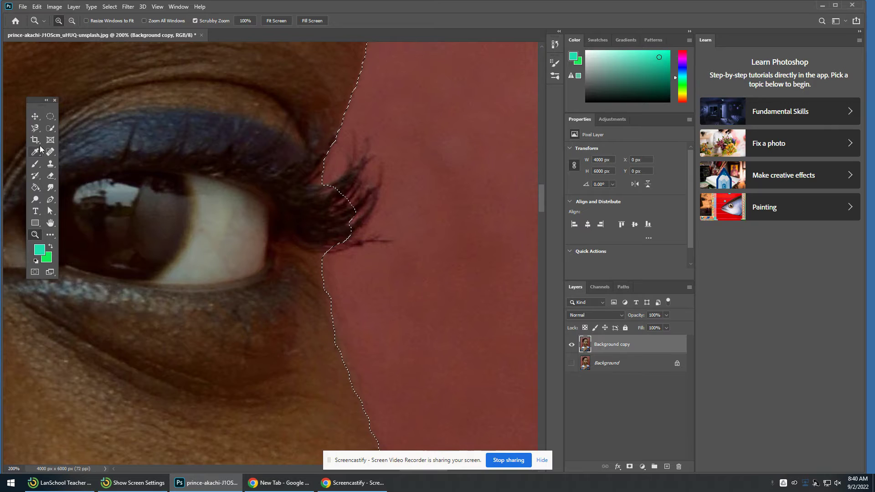
# Step: With a smaller Quick Selection brush, refine the selection around the lashes, undoing the last stroke
pyautogui.click(51, 130)
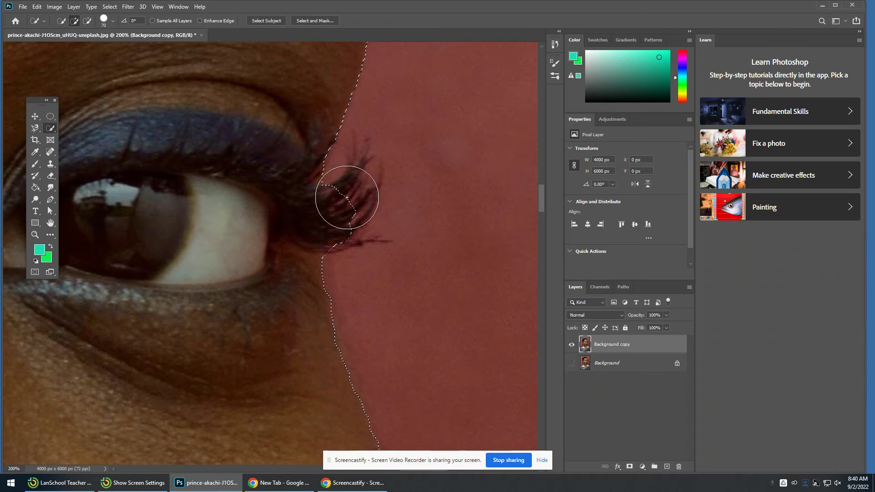
pyautogui.press('[')
pyautogui.press('[')
pyautogui.press('[')
pyautogui.press('[')
pyautogui.press('[')
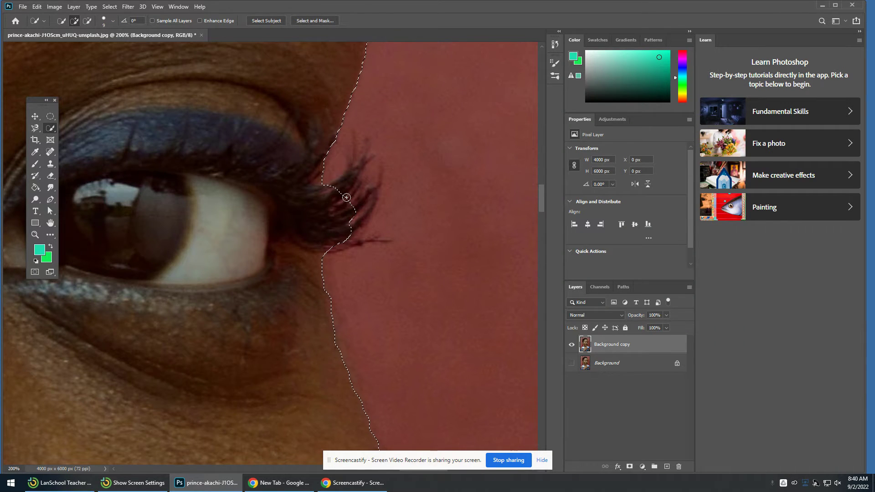
pyautogui.press('[')
pyautogui.press('[')
pyautogui.press('[')
pyautogui.moveTo(355, 199); pyautogui.dragTo(350, 212)
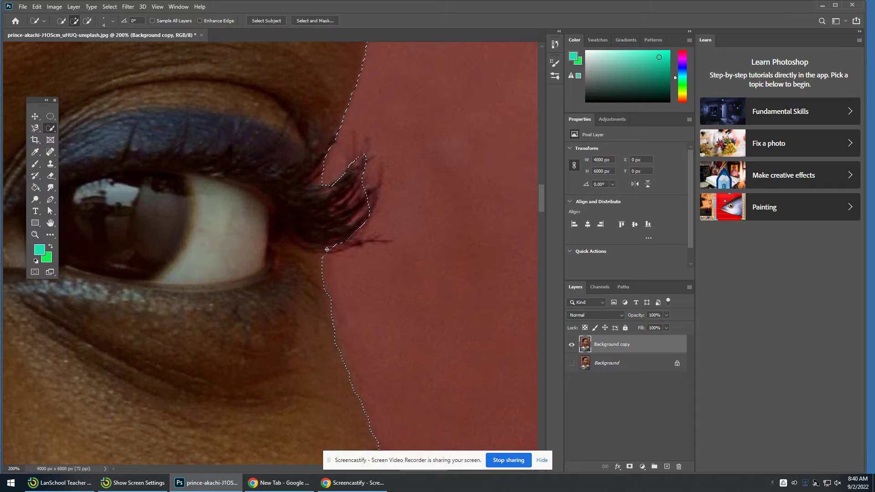
pyautogui.moveTo(343, 245); pyautogui.dragTo(352, 242)
pyautogui.moveTo(359, 197)
pyautogui.mouseDown()
pyautogui.moveTo(351, 190)
pyautogui.moveTo(336, 228)
pyautogui.mouseUp()
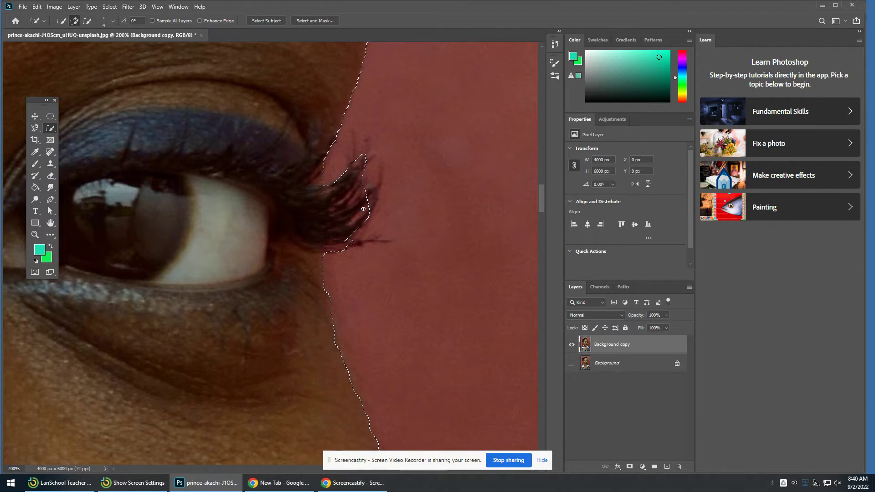
pyautogui.hotkey('ctrl', 'z')
# Step: Fit the whole portrait on screen and reselect the Quick Selection tool
pyautogui.doubleClick(51, 223)
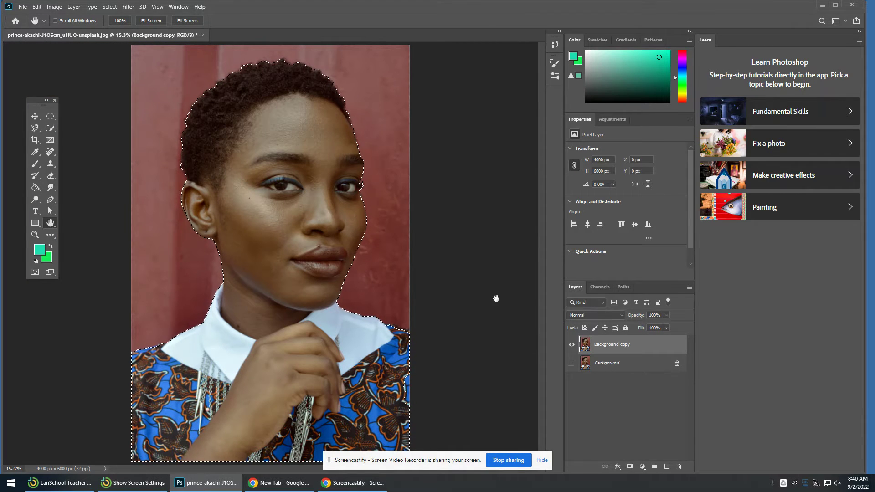
pyautogui.click(51, 129)
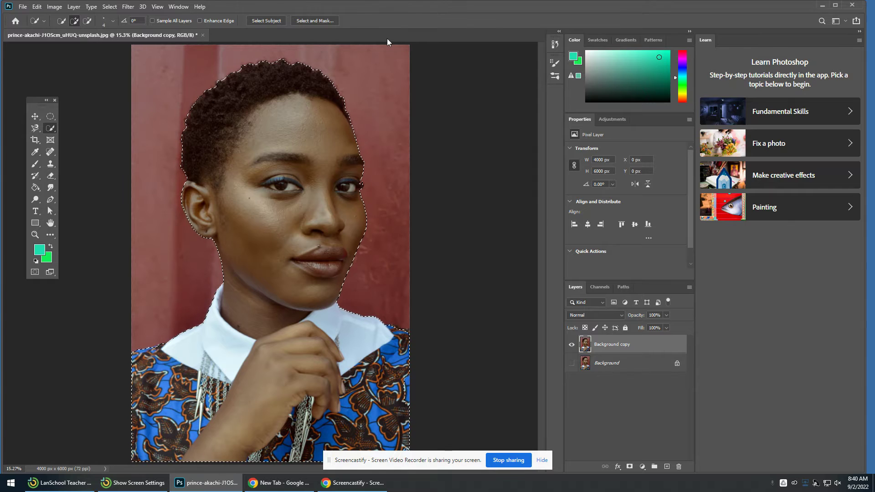
# Step: In Select and Mask, set Smooth to 6 and Feather to 1.3 px
pyautogui.click(321, 20)
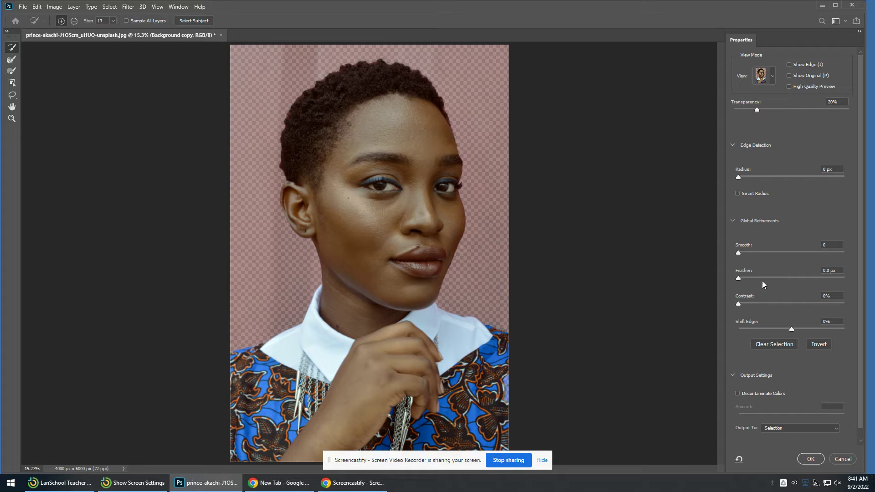
pyautogui.click(745, 252)
pyautogui.moveTo(740, 254); pyautogui.dragTo(739, 255)
pyautogui.click(749, 251)
pyautogui.click(745, 254)
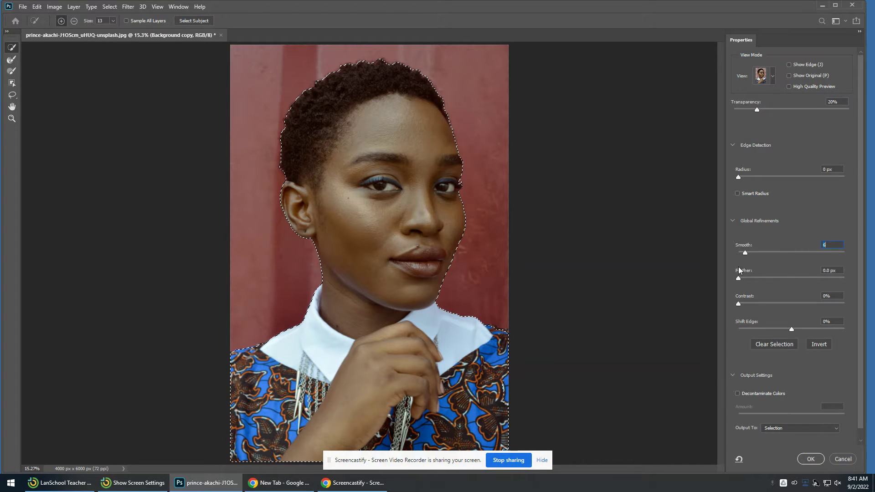
pyautogui.click(744, 278)
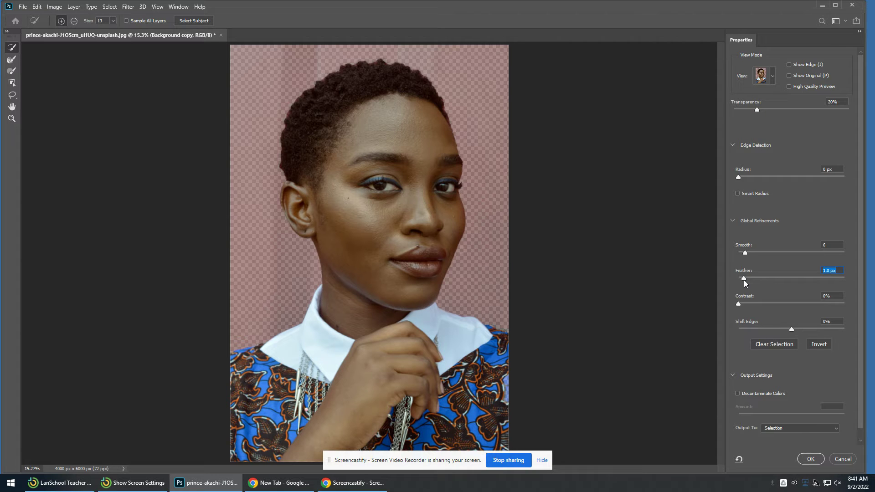
pyautogui.moveTo(743, 278); pyautogui.dragTo(746, 277)
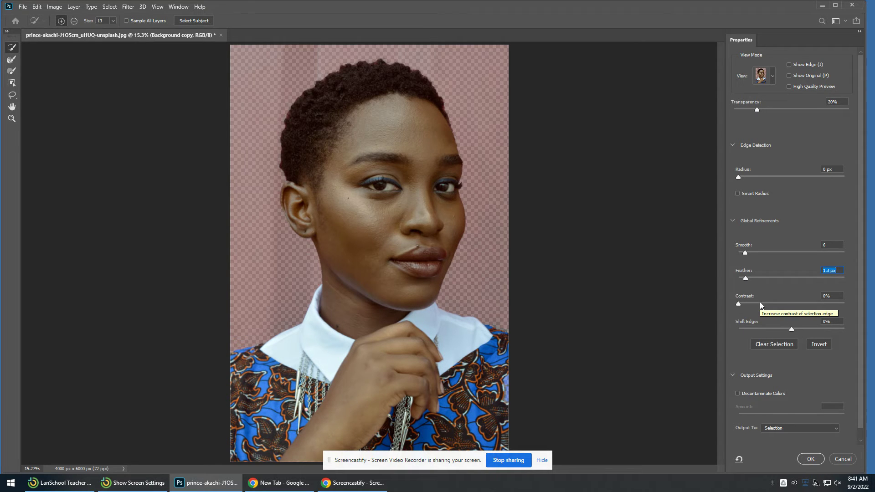
pyautogui.scroll(-1, 759, 302)
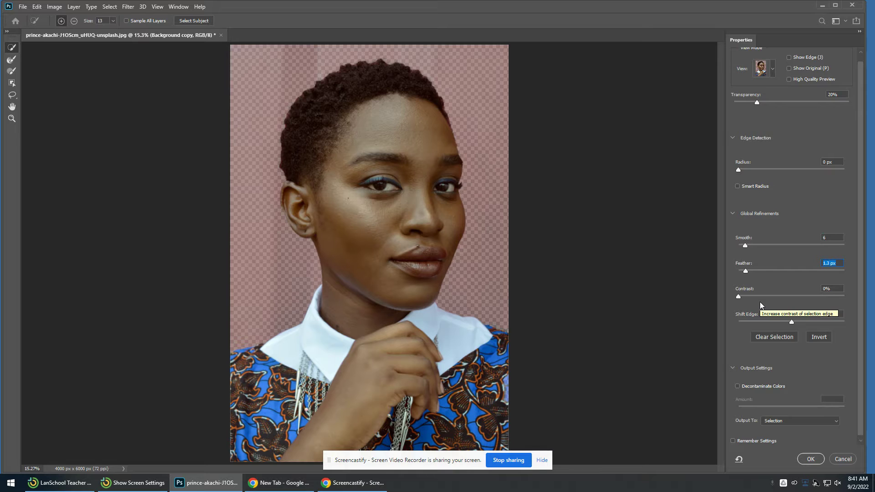
pyautogui.scroll(-1, 759, 302)
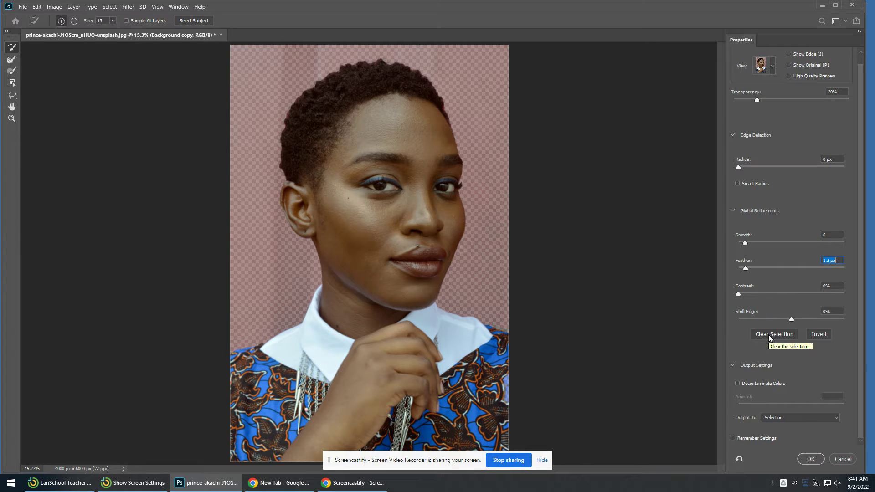
pyautogui.click(733, 364)
pyautogui.click(732, 368)
# Step: Output the refined selection to a New Layer with Layer Mask and apply it
pyautogui.click(835, 420)
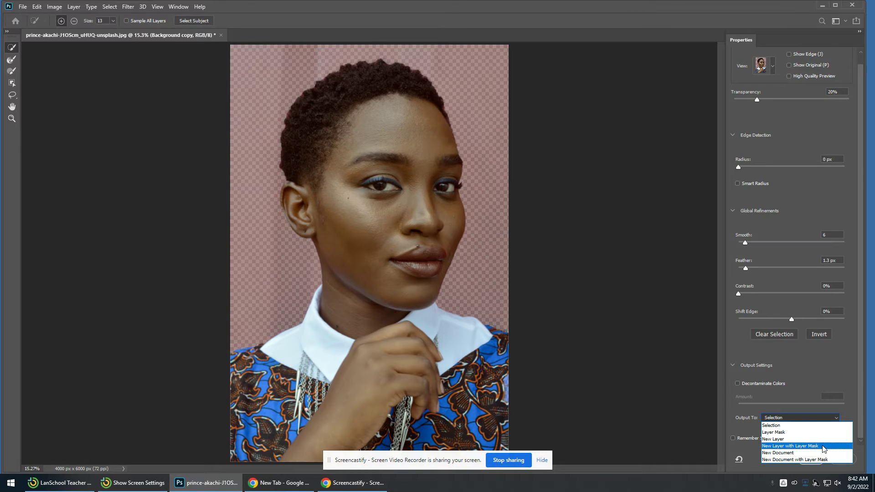
pyautogui.click(749, 423)
pyautogui.click(835, 418)
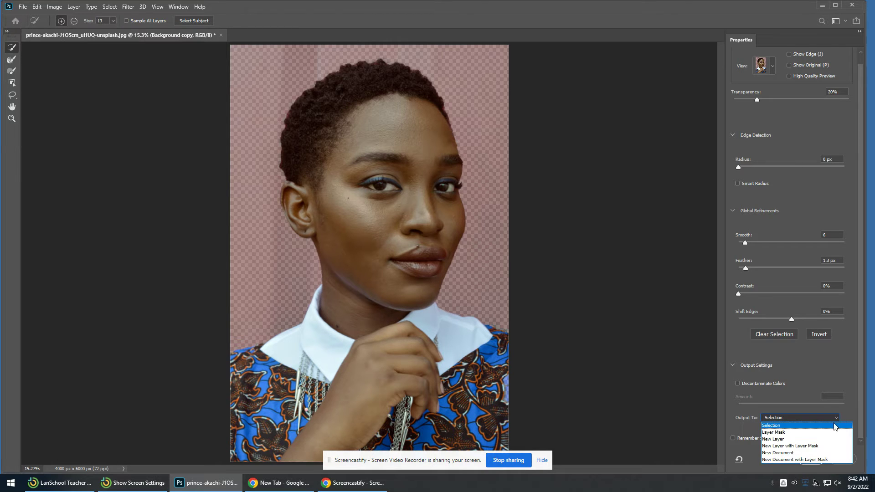
pyautogui.click(836, 446)
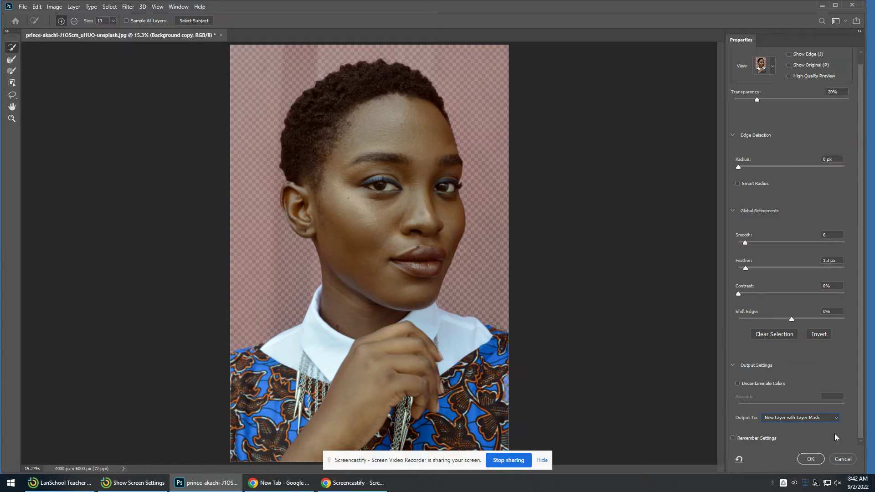
pyautogui.click(813, 460)
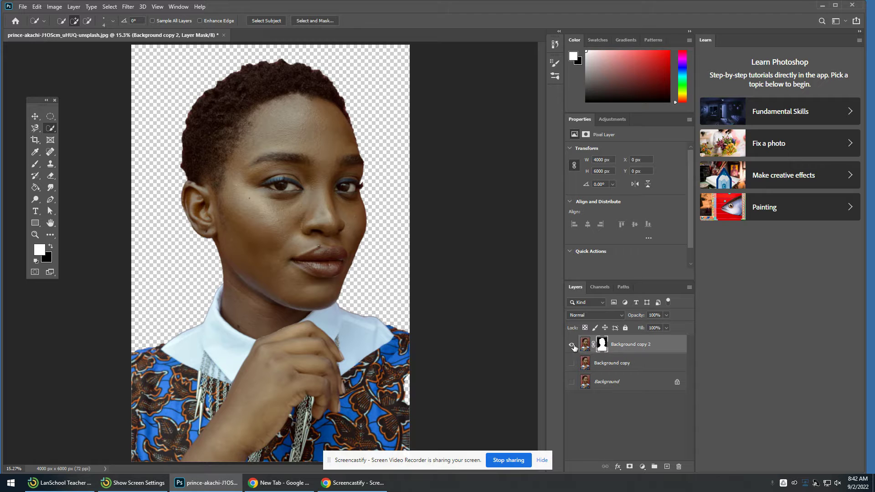
# Step: Choose the Freeform Pen tool and set its drawing mode to Shape
pyautogui.click(34, 224)
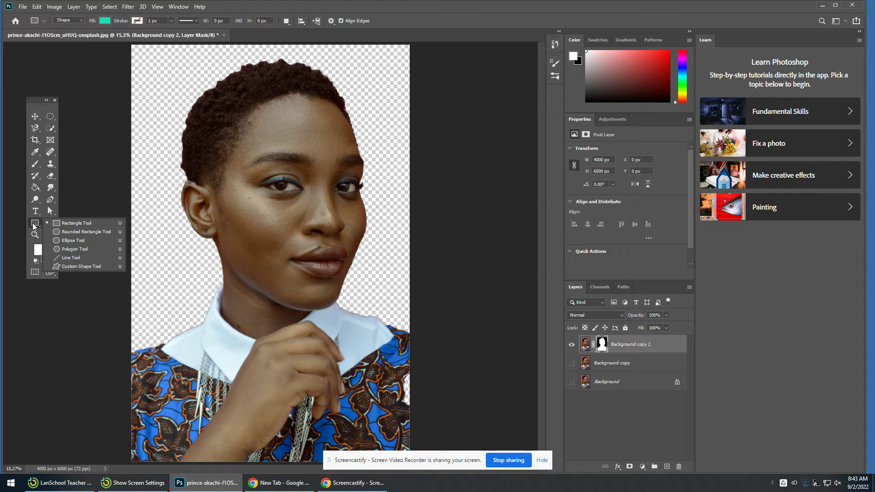
pyautogui.click(50, 201)
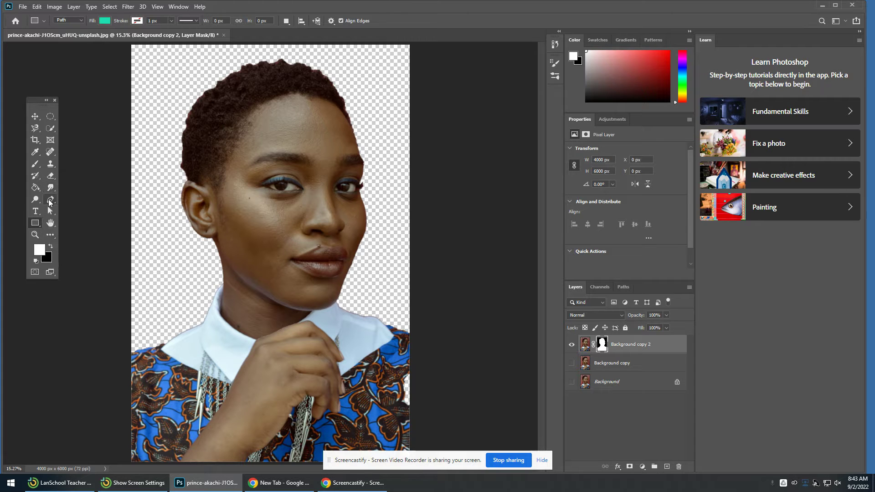
pyautogui.click(51, 201)
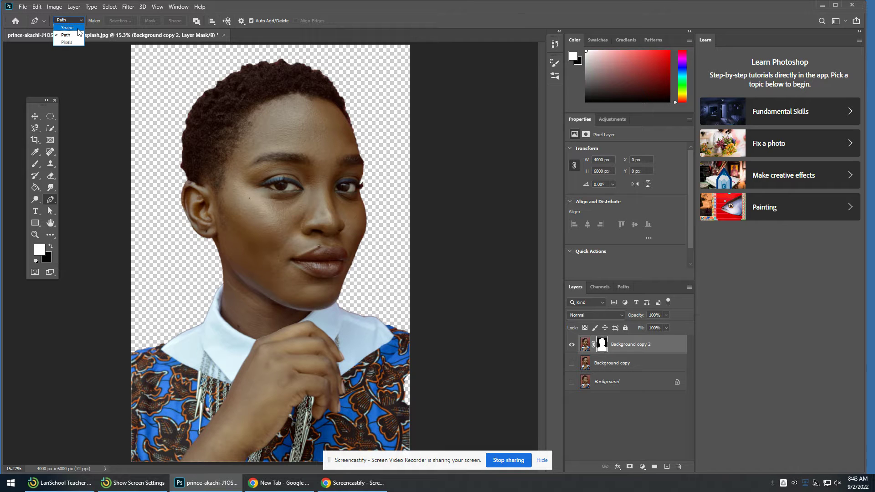
pyautogui.click(79, 30)
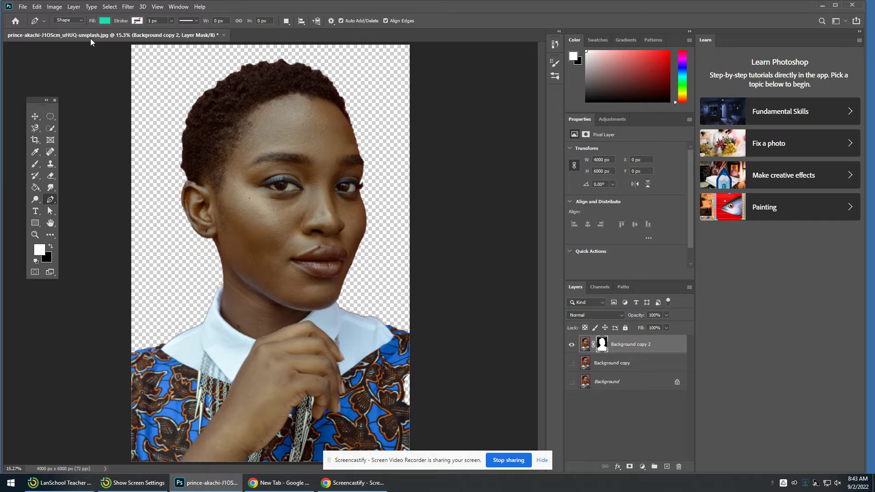
pyautogui.click(81, 20)
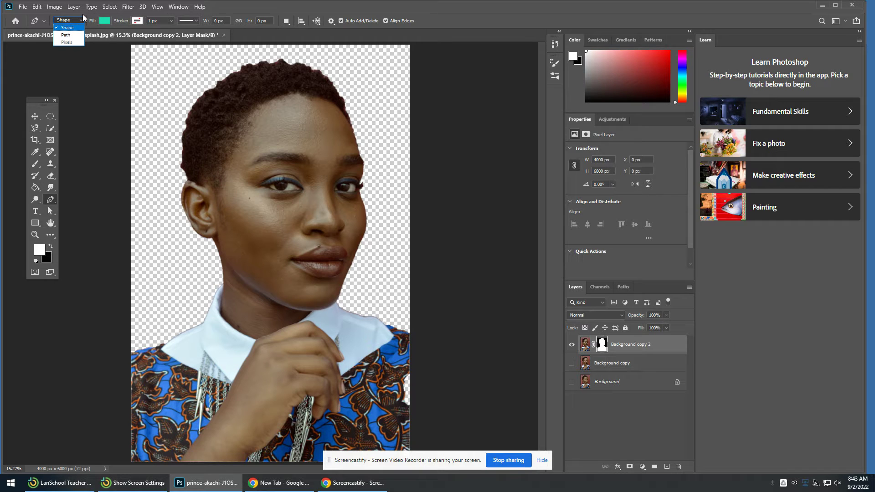
pyautogui.click(83, 15)
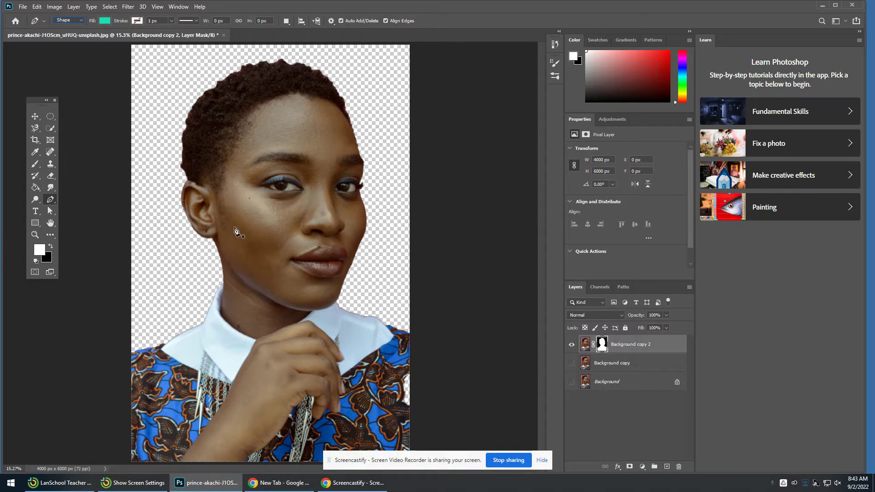
# Step: Zoom the view to 33% on the portrait's face
pyautogui.click(35, 235)
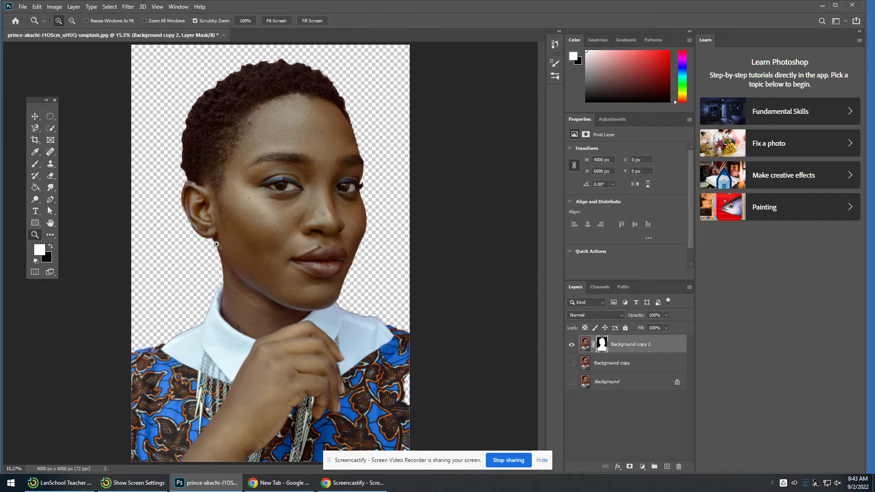
pyautogui.click(228, 247)
pyautogui.click(229, 247)
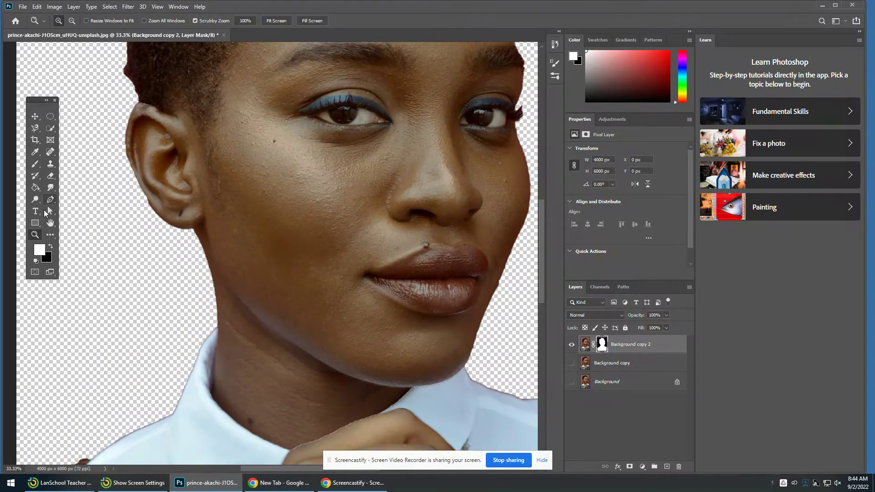
# Step: Trace a closed teal Pen shape around the left eye and brow on a new Shape 1 layer
pyautogui.click(50, 200)
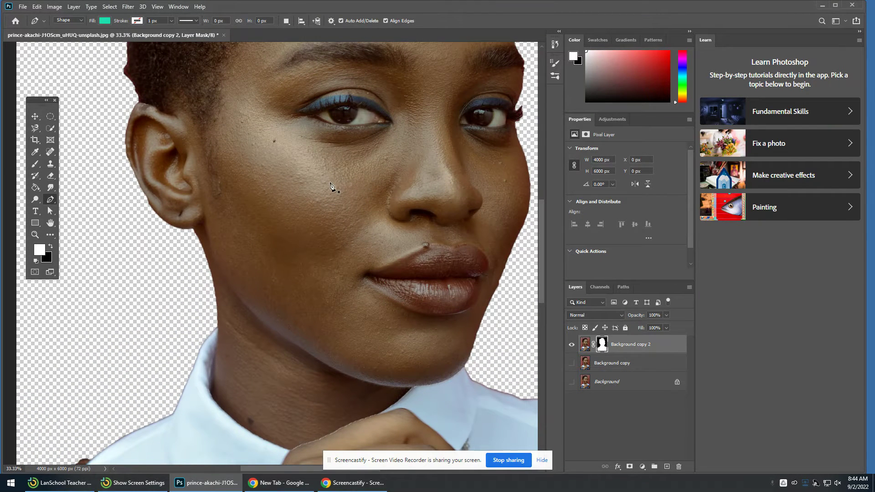
pyautogui.scroll(2, 335, 191)
pyautogui.scroll(1, 335, 190)
pyautogui.click(309, 221)
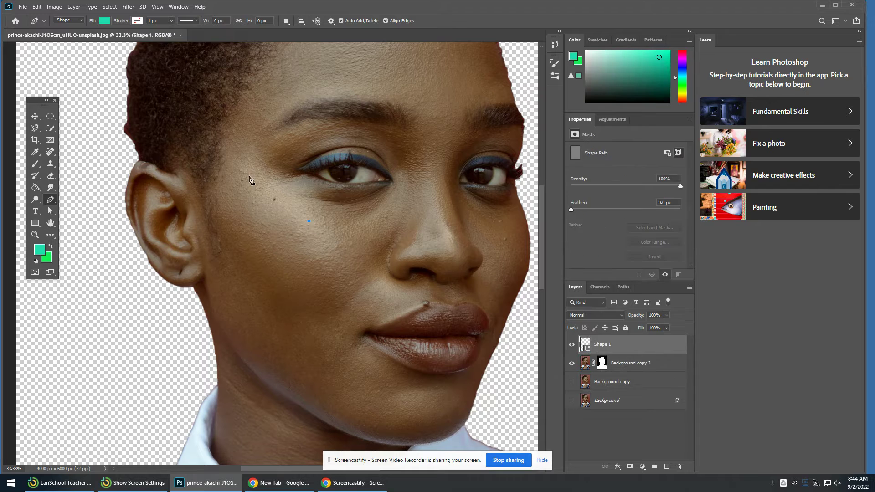
pyautogui.click(246, 166)
pyautogui.click(245, 137)
pyautogui.click(259, 107)
pyautogui.click(268, 91)
pyautogui.moveTo(324, 63); pyautogui.dragTo(376, 98)
pyautogui.moveTo(388, 130); pyautogui.dragTo(422, 176)
pyautogui.moveTo(402, 222); pyautogui.dragTo(390, 228)
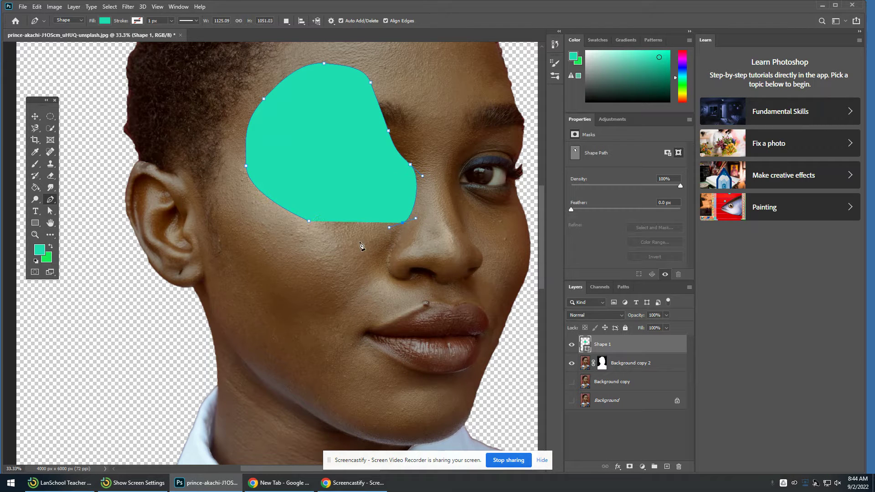
pyautogui.click(308, 223)
pyautogui.click(309, 224)
# Step: Drag the teal shape's anchors and handles to bulge its bottom and round its top and sides
pyautogui.click(306, 222)
pyautogui.click(50, 215)
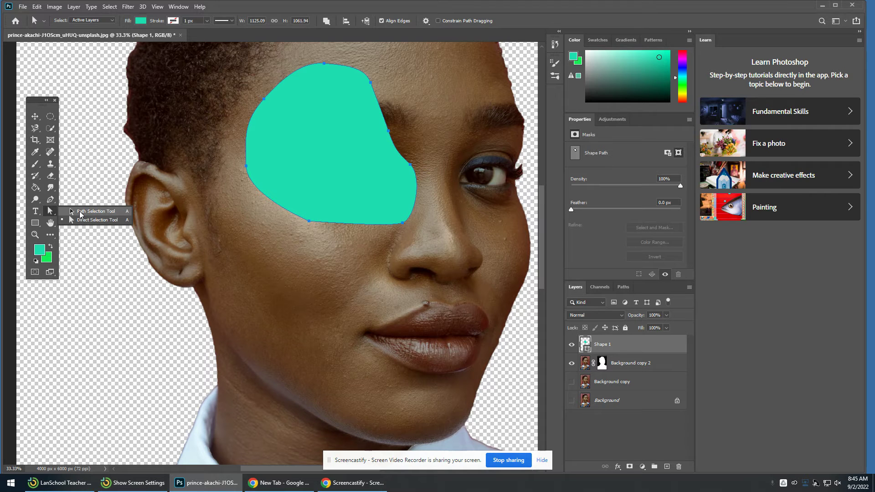
pyautogui.click(90, 221)
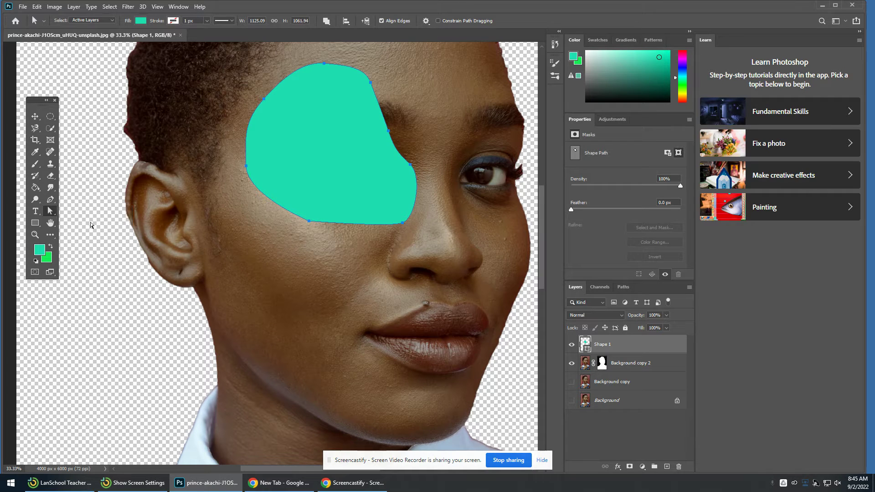
pyautogui.moveTo(308, 220)
pyautogui.mouseDown()
pyautogui.moveTo(306, 229)
pyautogui.moveTo(318, 225)
pyautogui.mouseUp()
pyautogui.moveTo(389, 229); pyautogui.dragTo(355, 257)
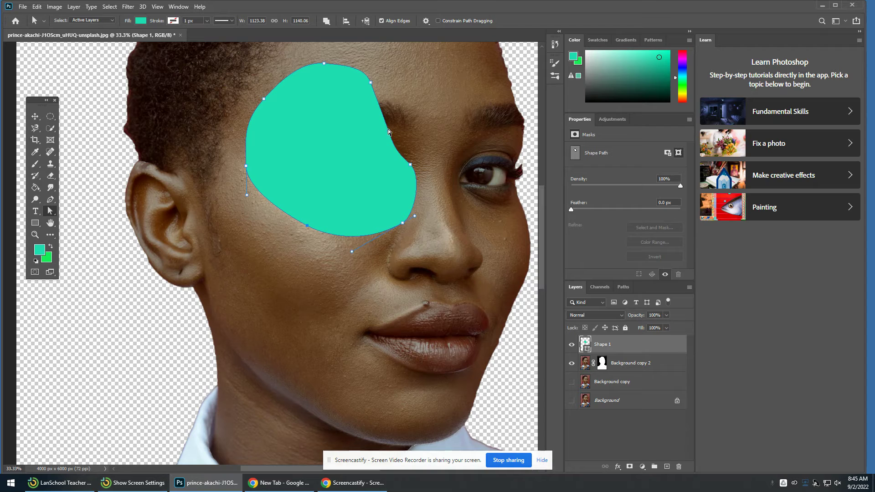
pyautogui.moveTo(388, 130); pyautogui.dragTo(377, 137)
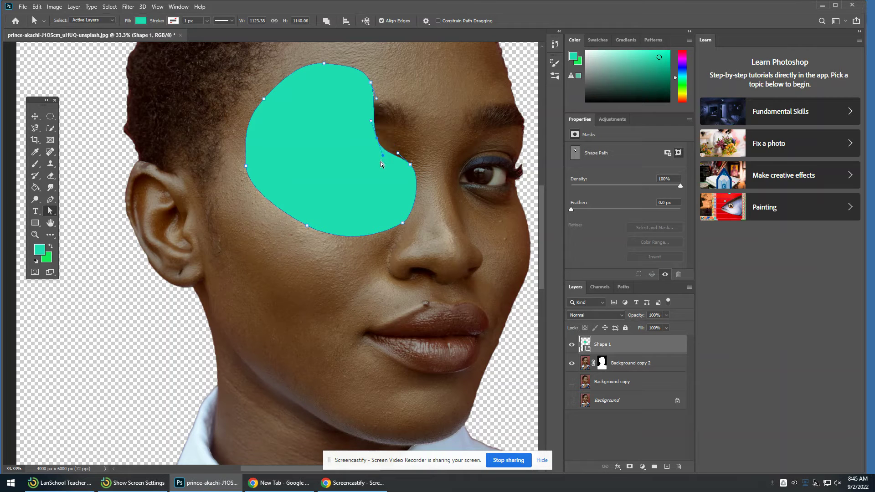
pyautogui.click(322, 64)
pyautogui.moveTo(345, 66); pyautogui.dragTo(357, 66)
pyautogui.moveTo(262, 100); pyautogui.dragTo(260, 94)
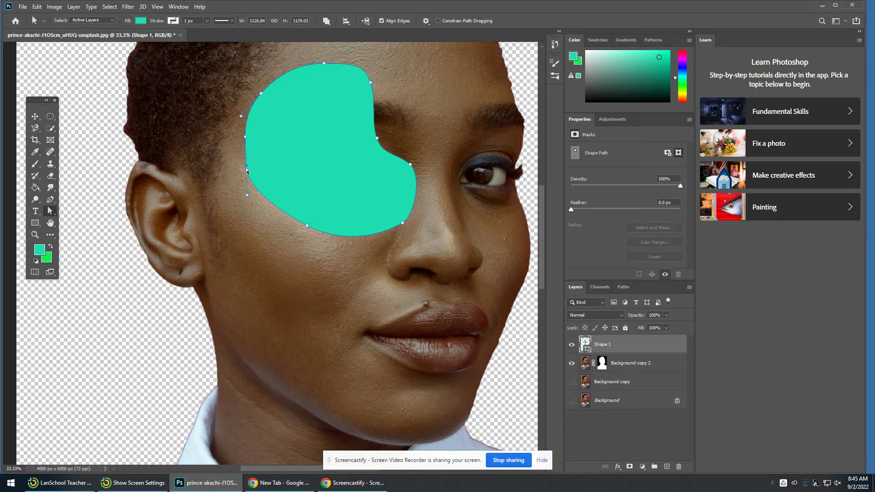
pyautogui.moveTo(246, 199); pyautogui.dragTo(251, 198)
# Step: Rename the Shape 1 layer to 'left eye'
pyautogui.doubleClick(608, 348)
pyautogui.write('left eye')
pyautogui.press('Return')
# Step: Look through the Image adjustment options, then switch to the Move tool
pyautogui.click(55, 7)
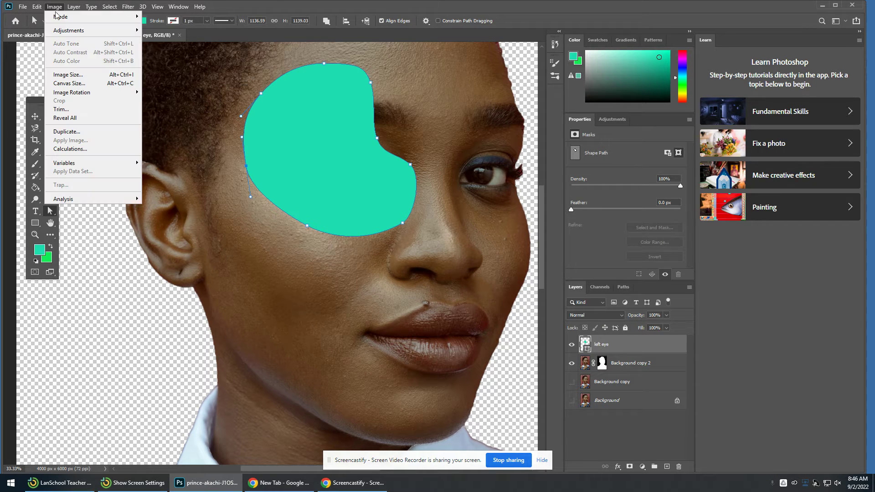
pyautogui.moveTo(65, 32)
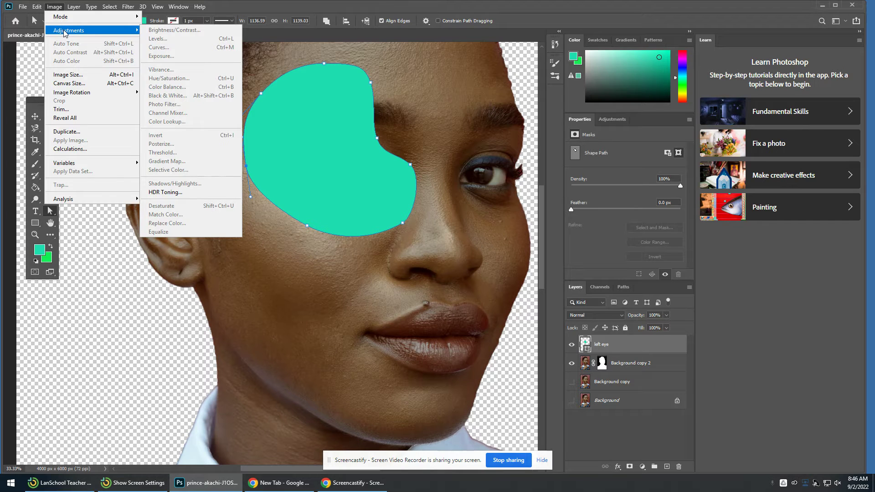
pyautogui.click(36, 116)
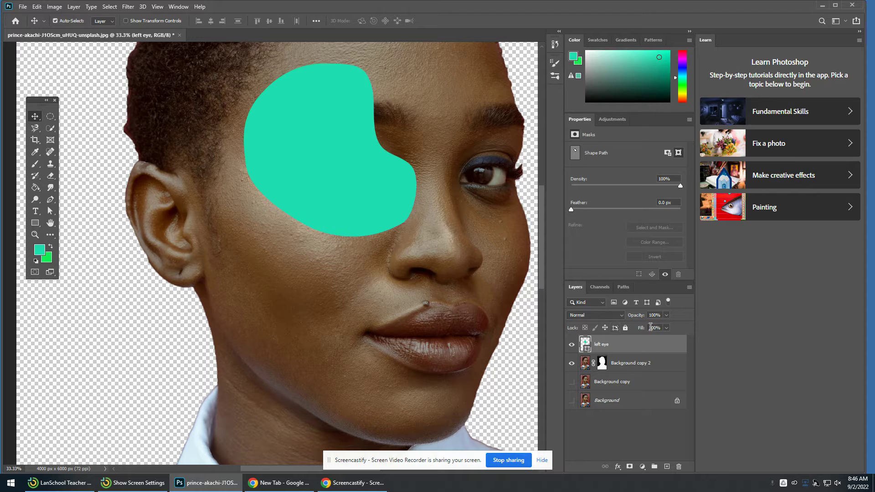
# Step: Rasterize the 'left eye' shape layer from its Layers panel context menu
pyautogui.rightClick(642, 347)
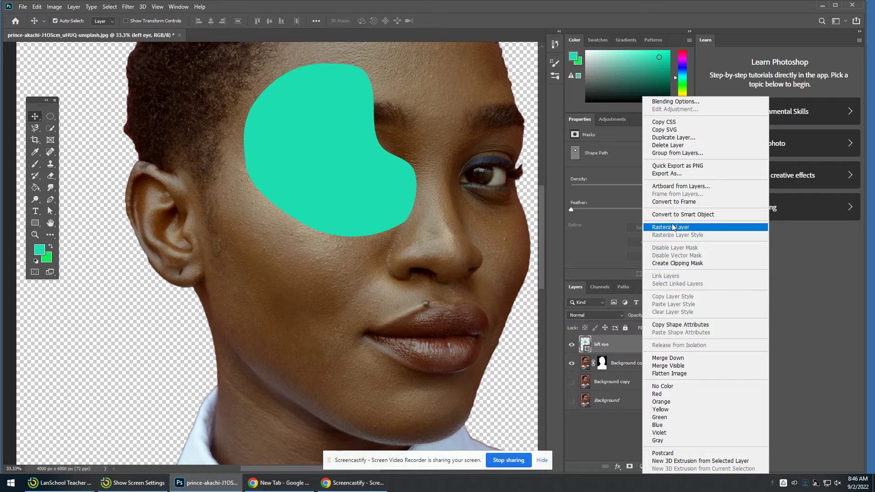
pyautogui.click(706, 228)
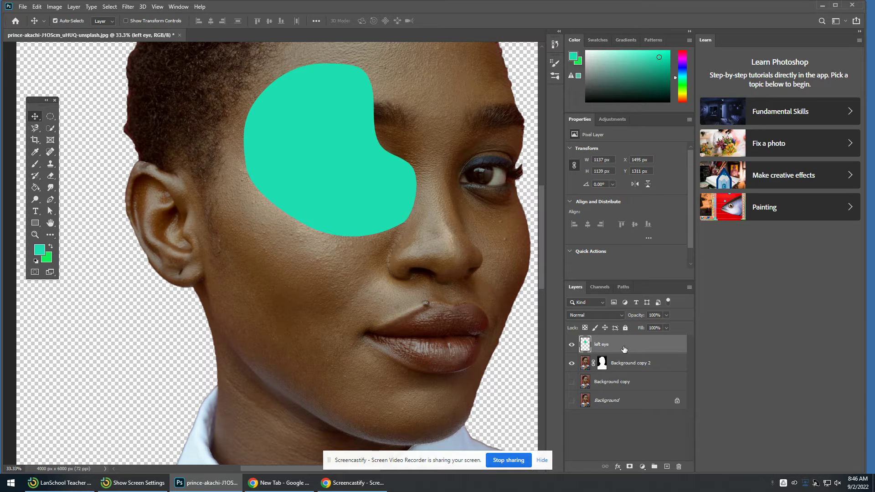
# Step: Bring up the Layer > Layer Style submenu for the 'left eye' layer
pyautogui.click(73, 7)
pyautogui.moveTo(108, 123)
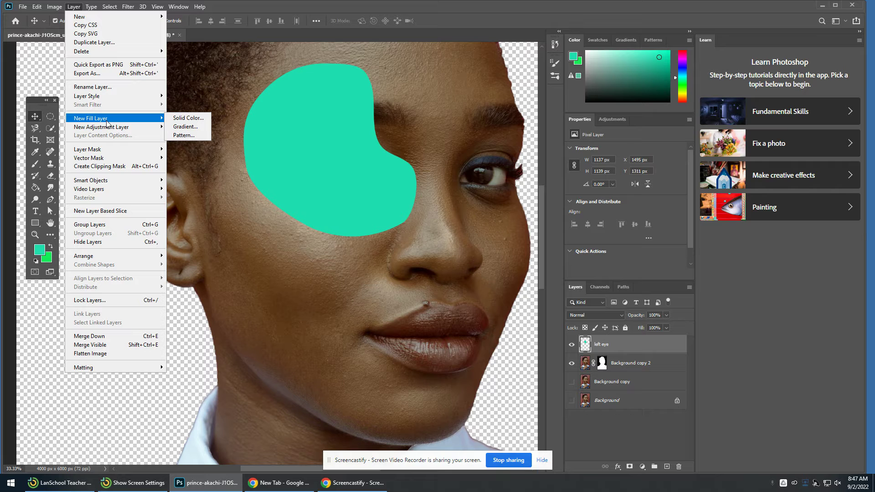
pyautogui.moveTo(114, 97)
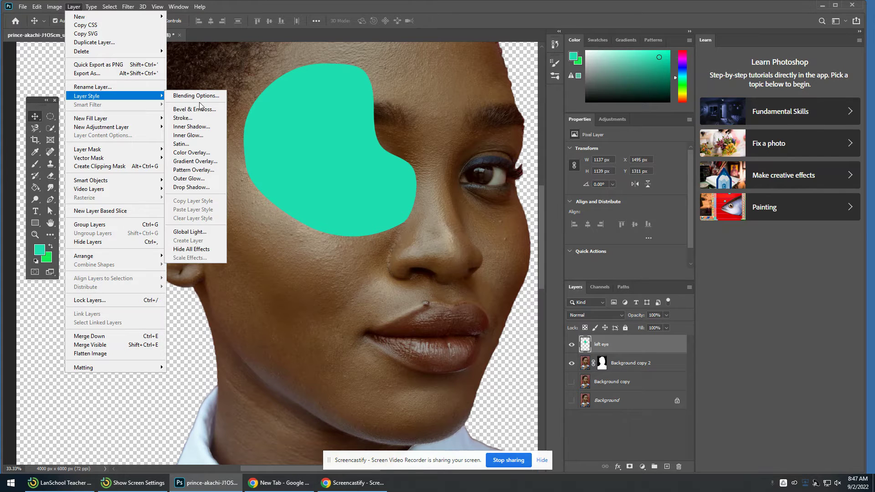
# Step: Add a Drop Shadow in Normal blend mode with initial opacity, distance and spread settings
pyautogui.click(192, 187)
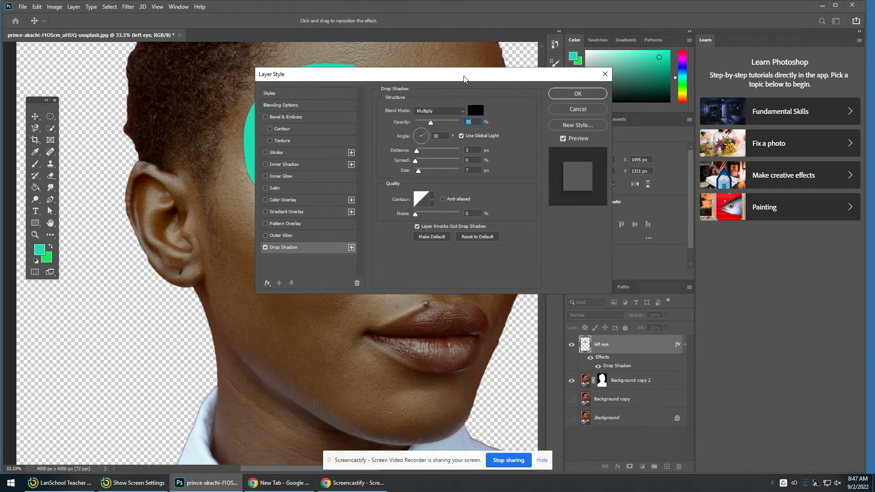
pyautogui.moveTo(464, 79); pyautogui.dragTo(647, 72)
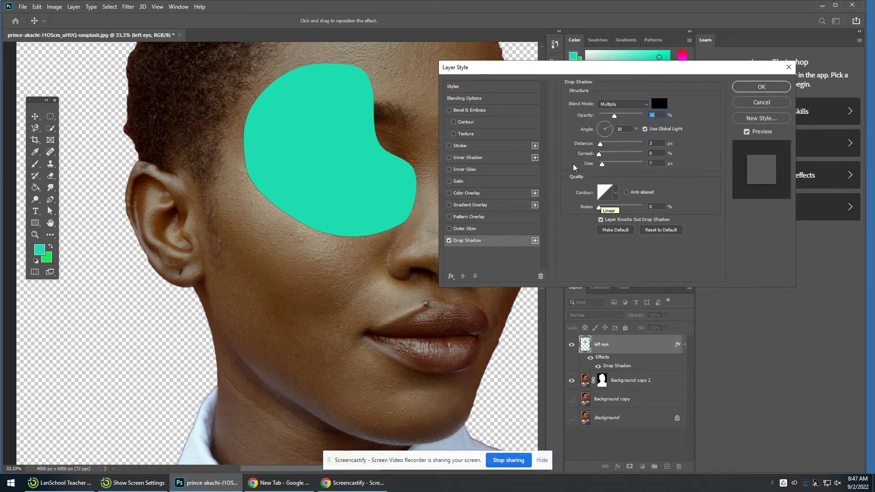
pyautogui.moveTo(527, 67); pyautogui.dragTo(589, 166)
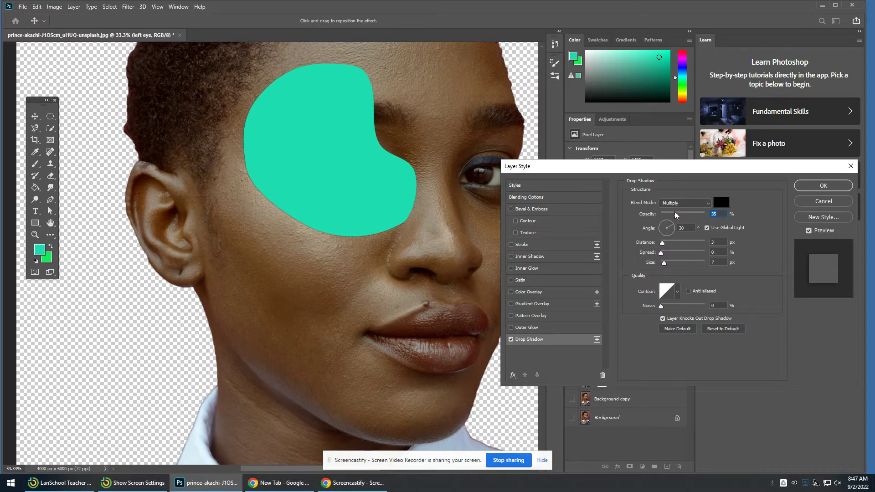
pyautogui.moveTo(675, 214); pyautogui.dragTo(697, 214)
pyautogui.moveTo(664, 247); pyautogui.dragTo(675, 247)
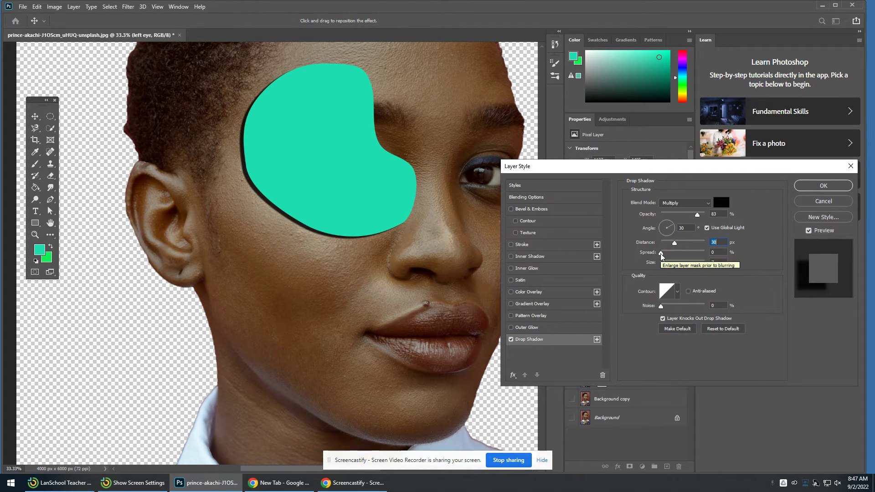
pyautogui.moveTo(660, 254); pyautogui.dragTo(687, 261)
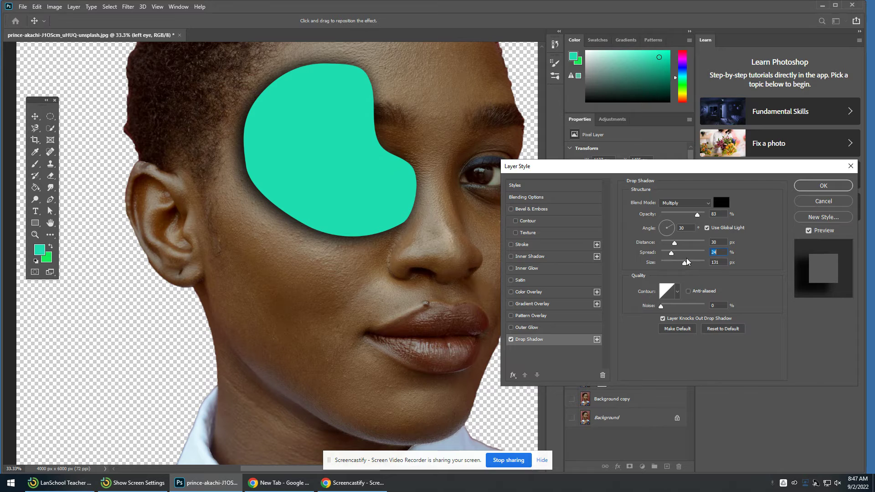
pyautogui.click(685, 202)
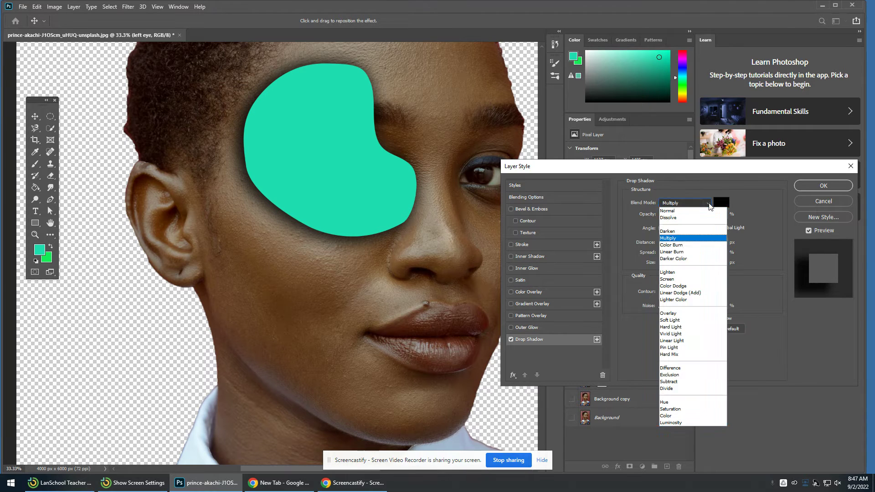
pyautogui.click(678, 206)
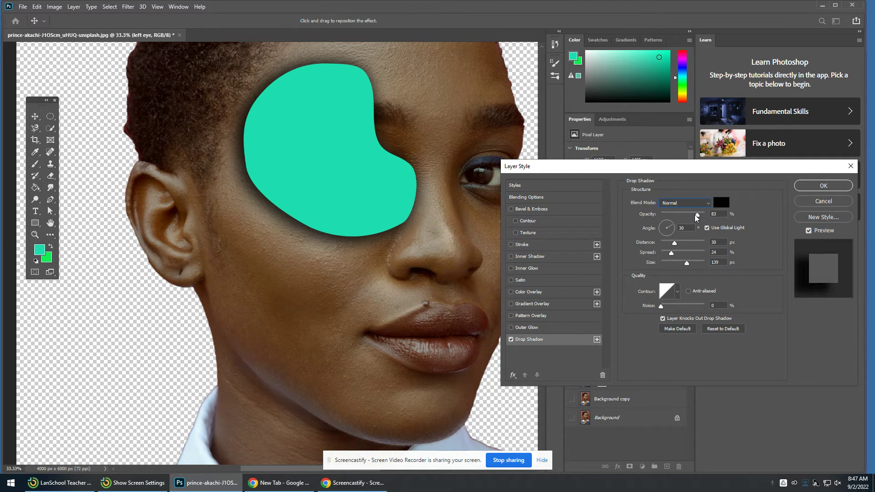
# Step: Set the shadow angle to 36°, fine-tune spread, distance and opacity, and apply it
pyautogui.moveTo(702, 212); pyautogui.dragTo(706, 212)
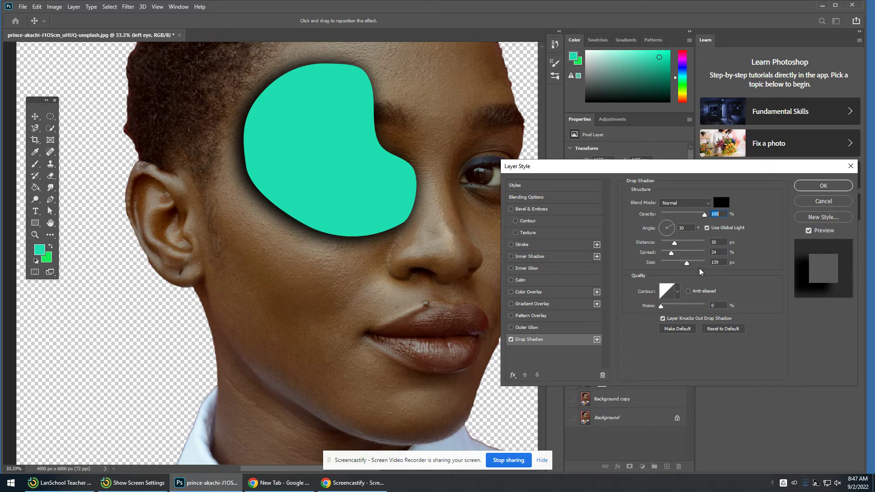
pyautogui.click(673, 225)
pyautogui.moveTo(673, 228)
pyautogui.mouseDown()
pyautogui.moveTo(670, 235)
pyautogui.moveTo(672, 225)
pyautogui.moveTo(660, 226)
pyautogui.moveTo(675, 236)
pyautogui.mouseUp()
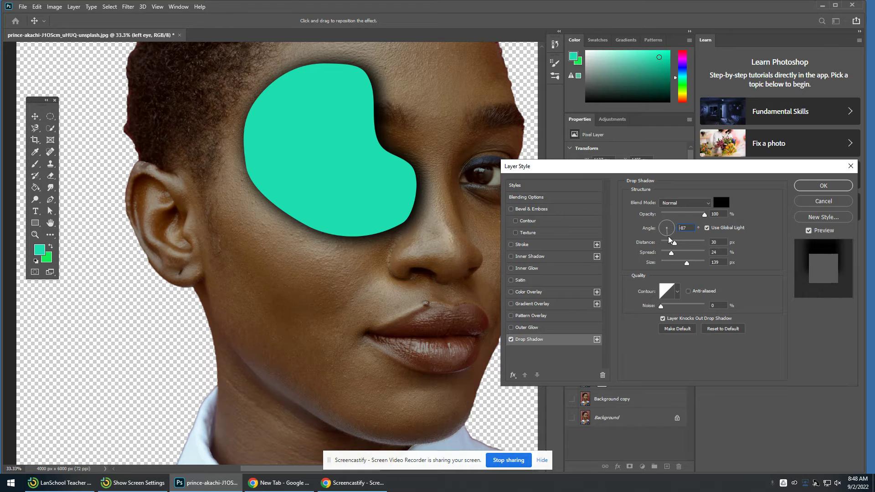
pyautogui.click(672, 225)
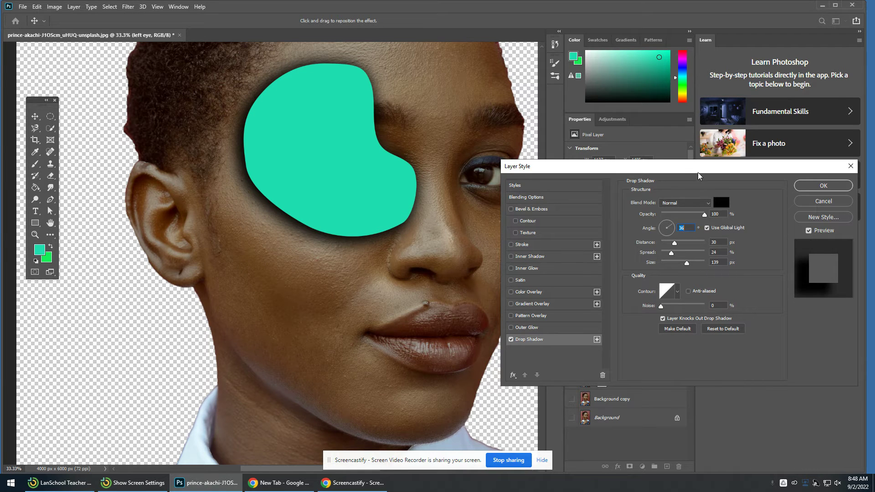
pyautogui.click(675, 254)
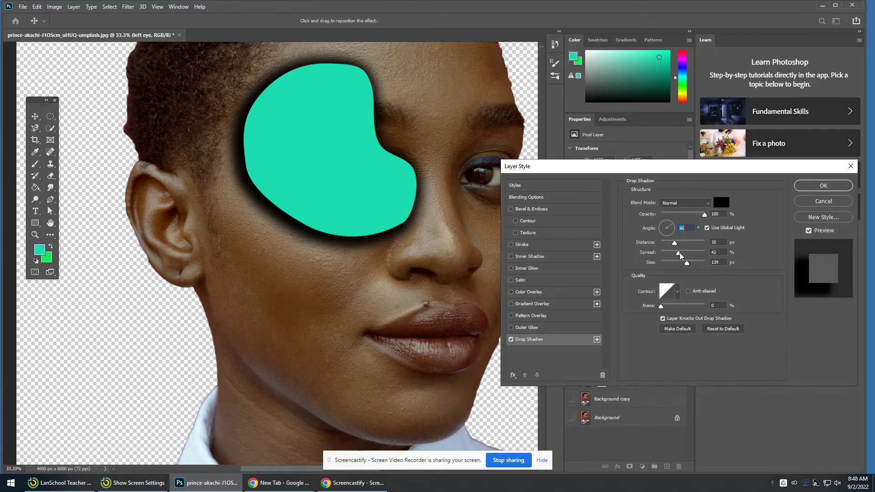
pyautogui.moveTo(675, 255); pyautogui.dragTo(692, 244)
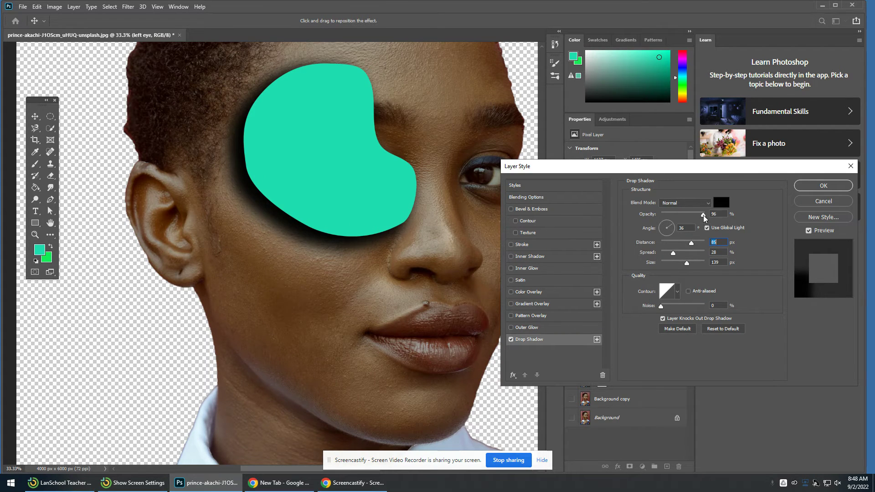
pyautogui.moveTo(704, 218); pyautogui.dragTo(697, 218)
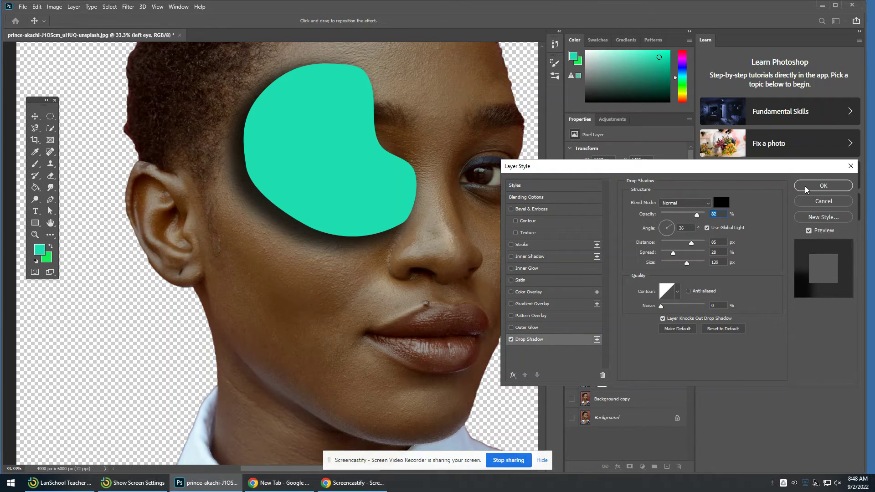
pyautogui.click(804, 186)
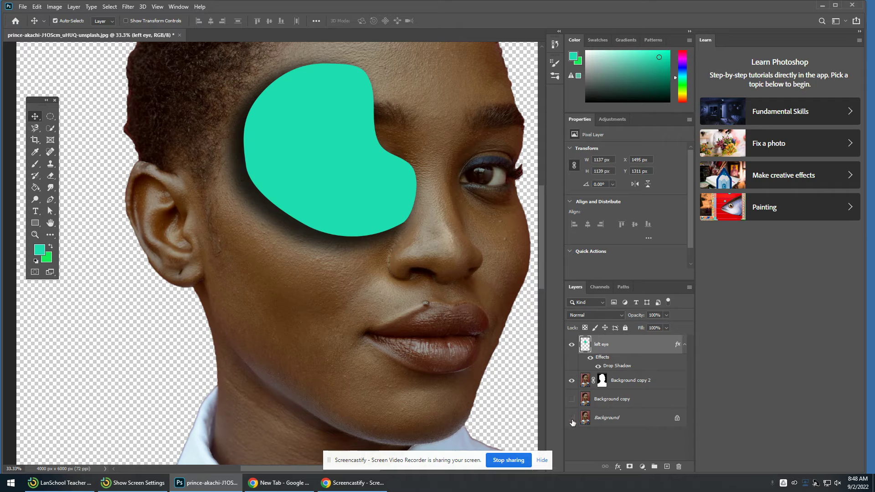
# Step: Show the red Background copy, duplicate it as Background copy 3, and move it to the top
pyautogui.click(573, 400)
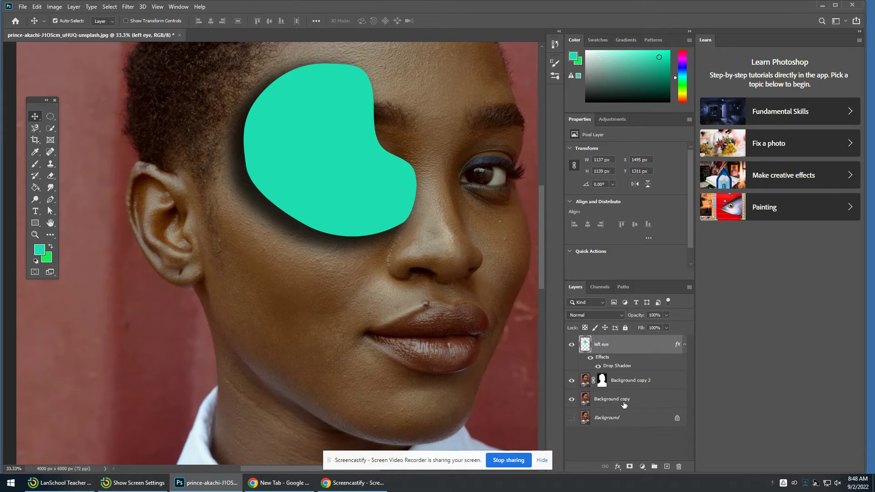
pyautogui.rightClick(647, 403)
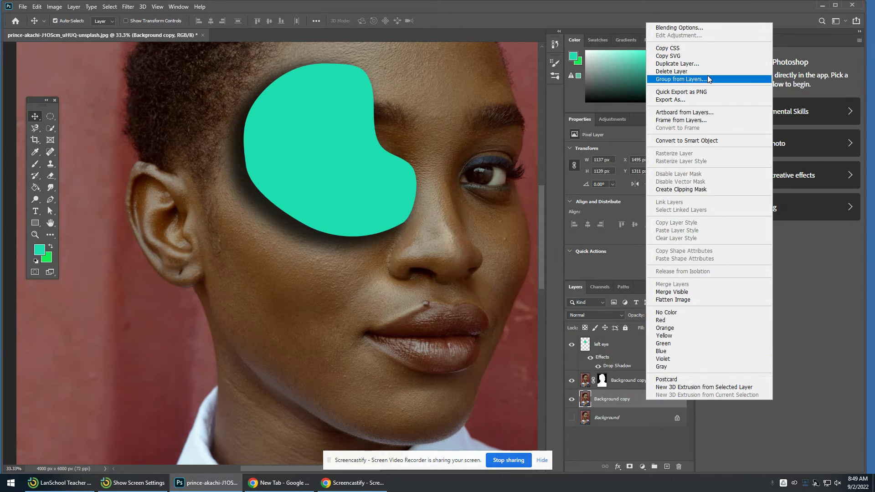
pyautogui.click(706, 64)
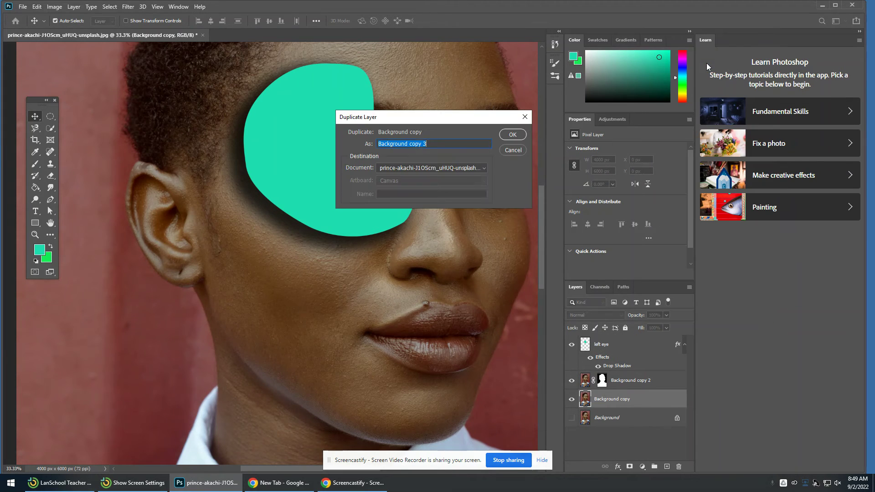
pyautogui.click(514, 134)
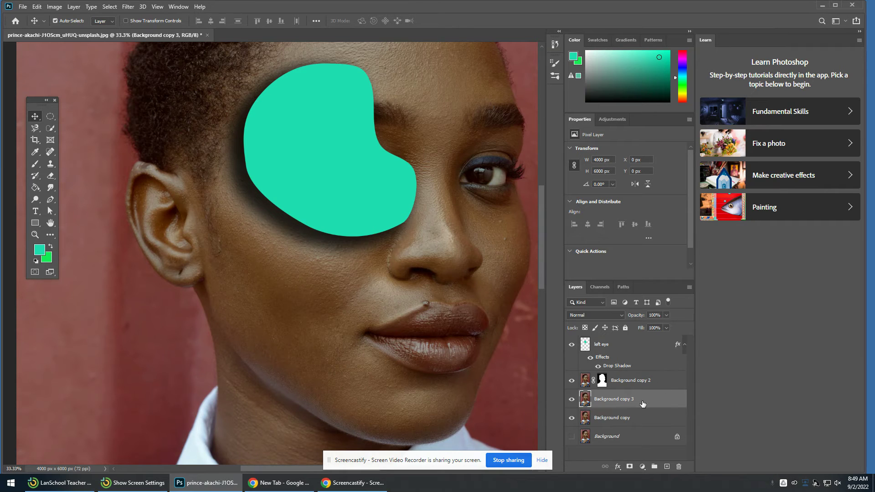
pyautogui.moveTo(642, 403); pyautogui.dragTo(649, 347)
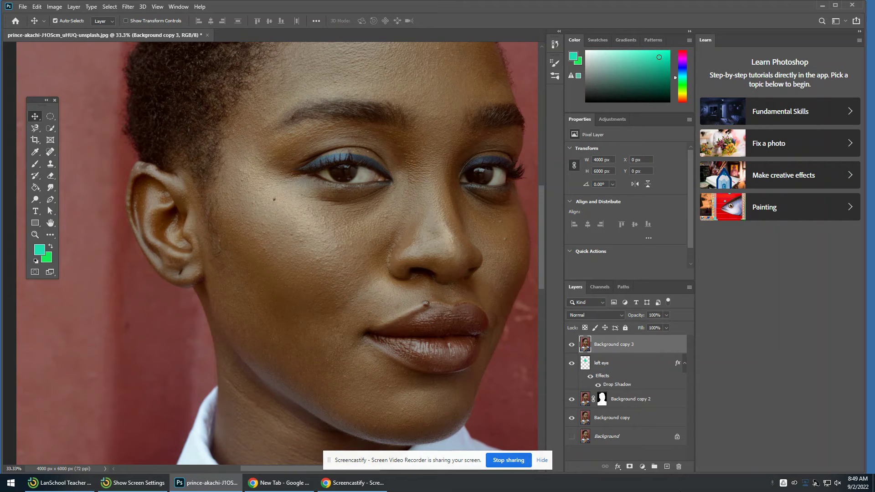
# Step: Clip Background copy 3 to the left eye layer, undo, then reapply via the Layer menu
pyautogui.rightClick(645, 343)
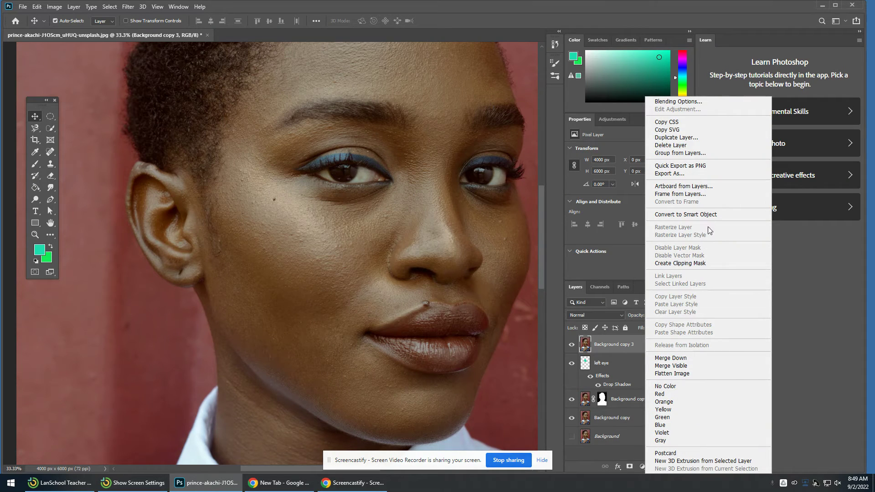
pyautogui.click(708, 264)
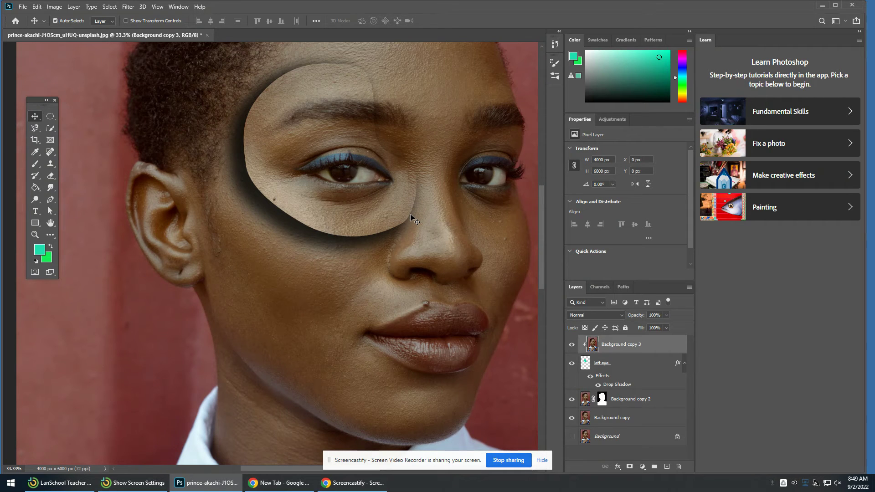
pyautogui.click(36, 6)
pyautogui.click(41, 19)
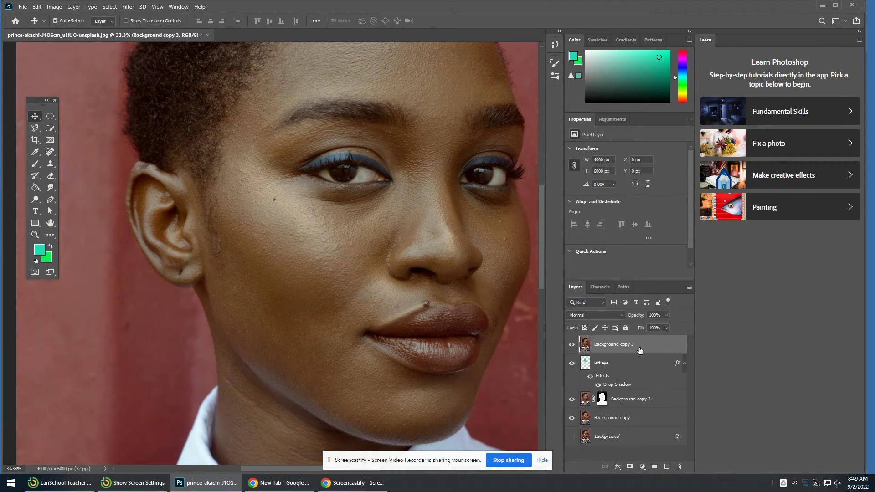
pyautogui.click(72, 7)
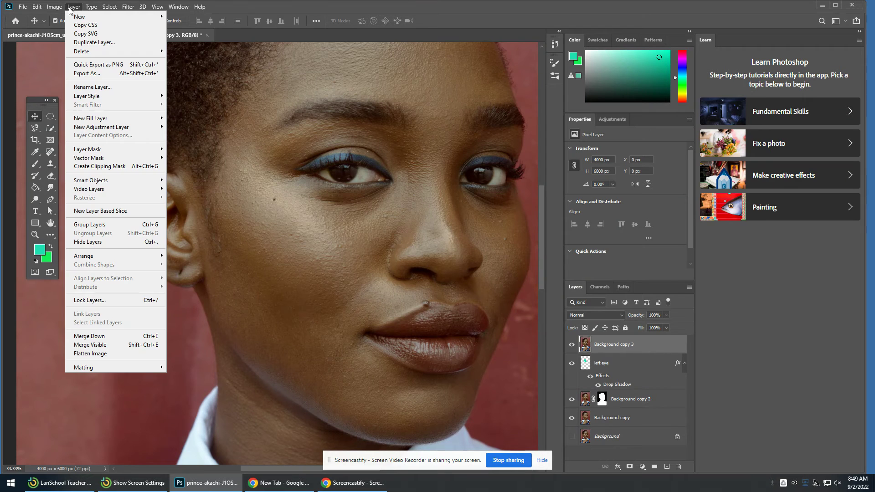
pyautogui.click(133, 172)
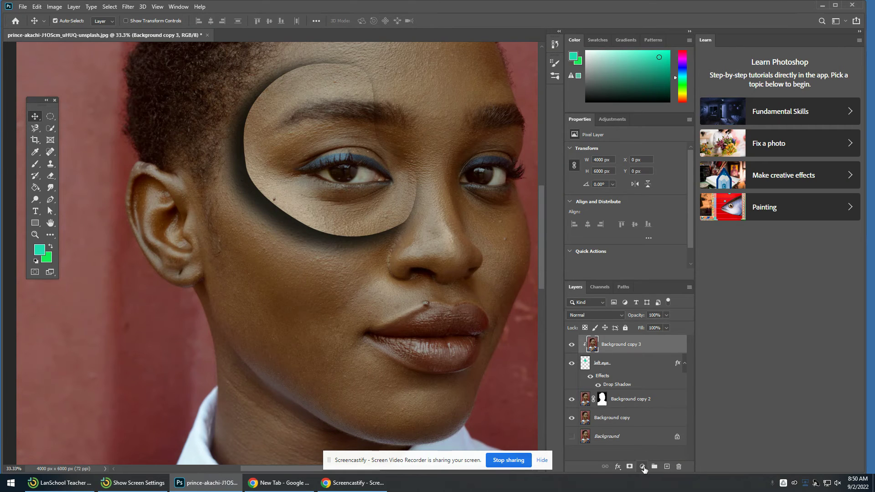
pyautogui.click(642, 466)
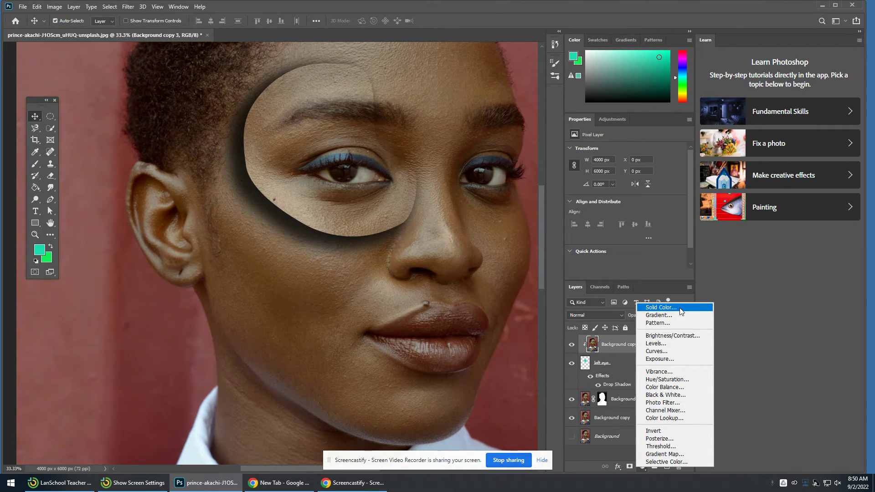
pyautogui.click(676, 378)
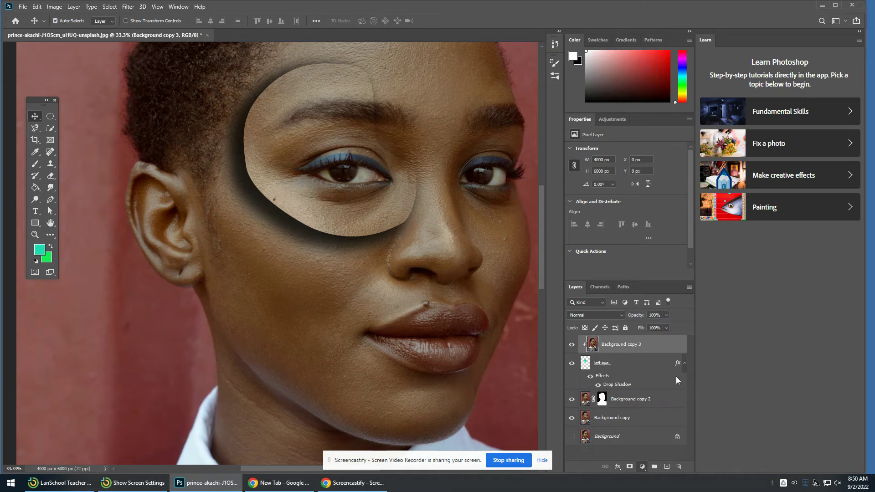
pyautogui.moveTo(625, 183)
pyautogui.mouseDown()
pyautogui.moveTo(643, 179)
pyautogui.moveTo(619, 186)
pyautogui.mouseUp()
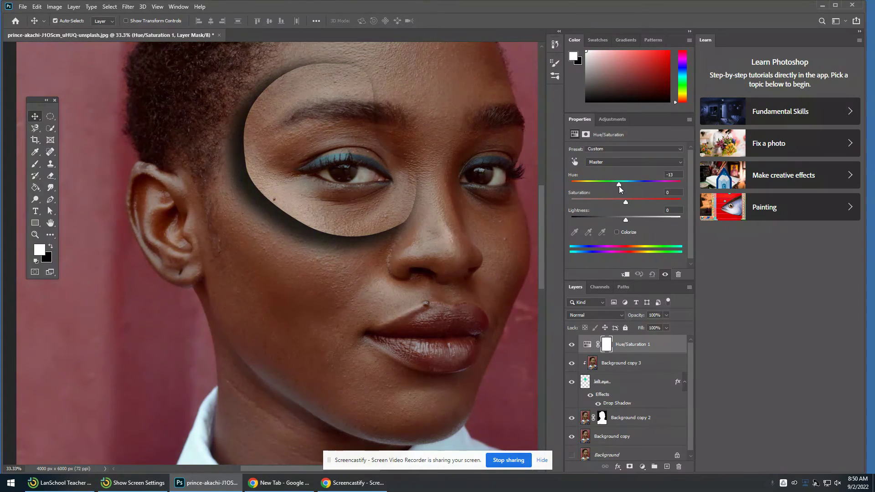
pyautogui.rightClick(646, 344)
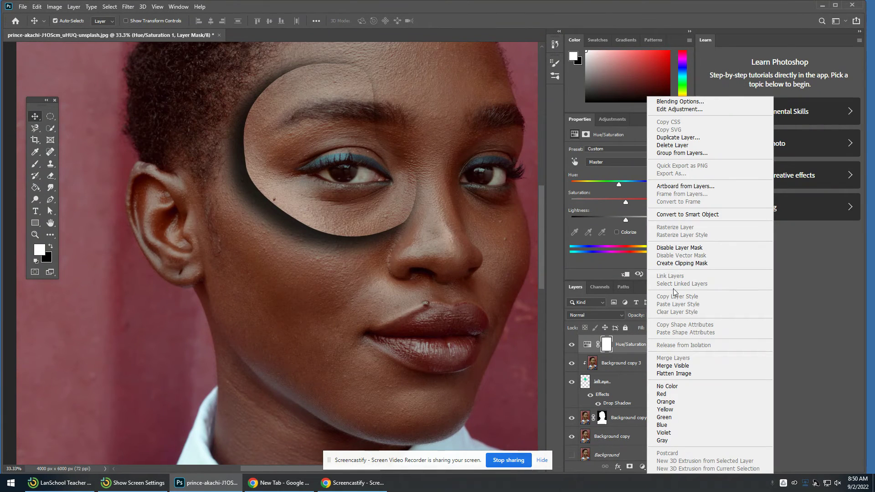
pyautogui.click(682, 263)
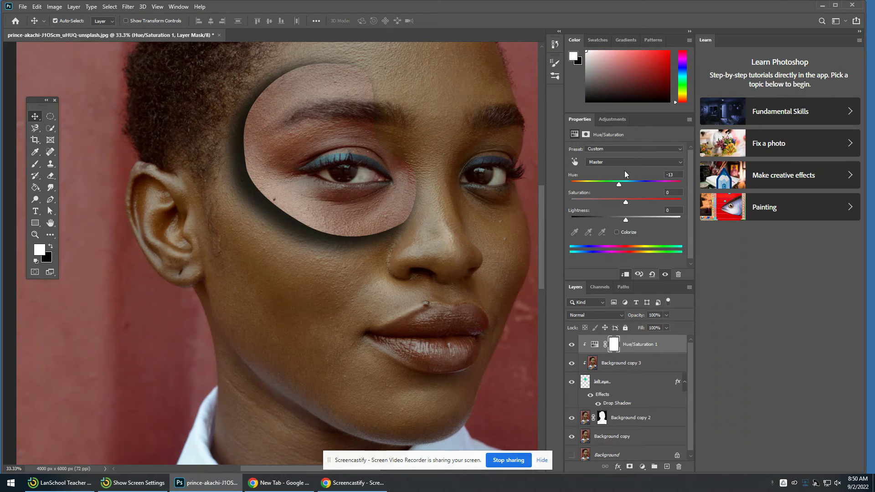
pyautogui.moveTo(618, 184)
pyautogui.mouseDown()
pyautogui.moveTo(586, 185)
pyautogui.moveTo(619, 182)
pyautogui.moveTo(607, 187)
pyautogui.mouseUp()
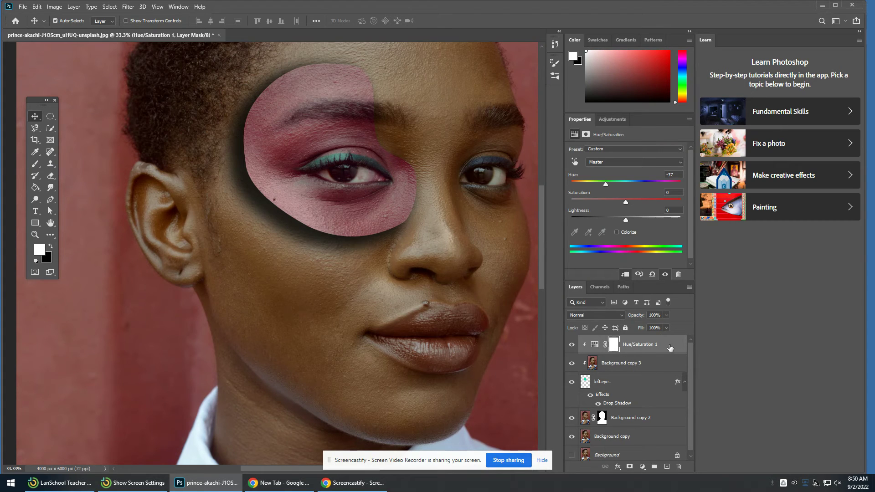
pyautogui.moveTo(670, 348); pyautogui.dragTo(678, 466)
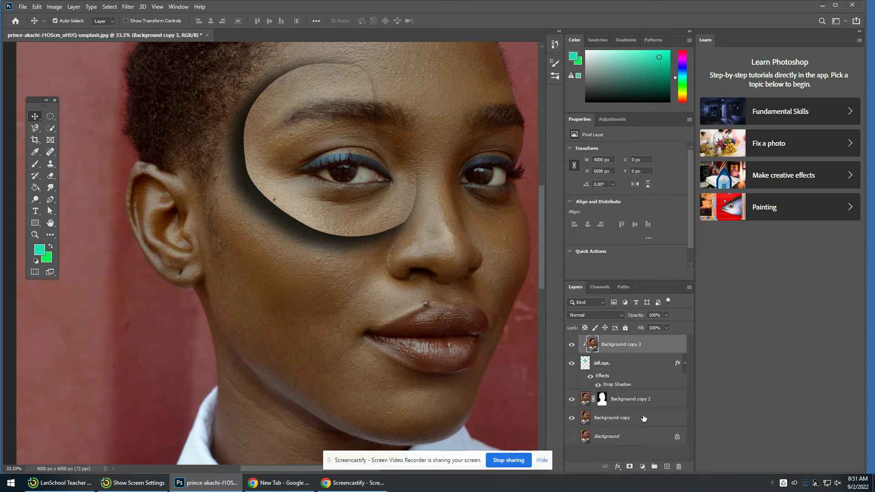
# Step: Add a Solid Color fill layer in teal #1dddb0
pyautogui.click(642, 467)
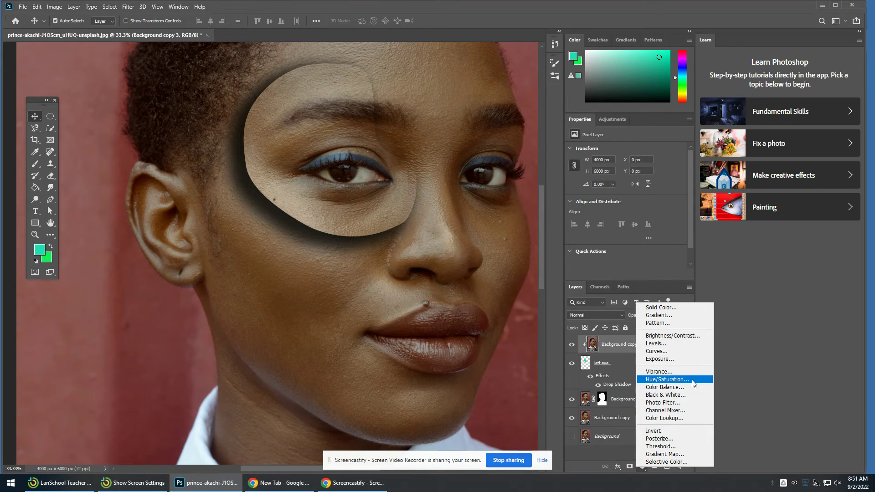
pyautogui.click(682, 309)
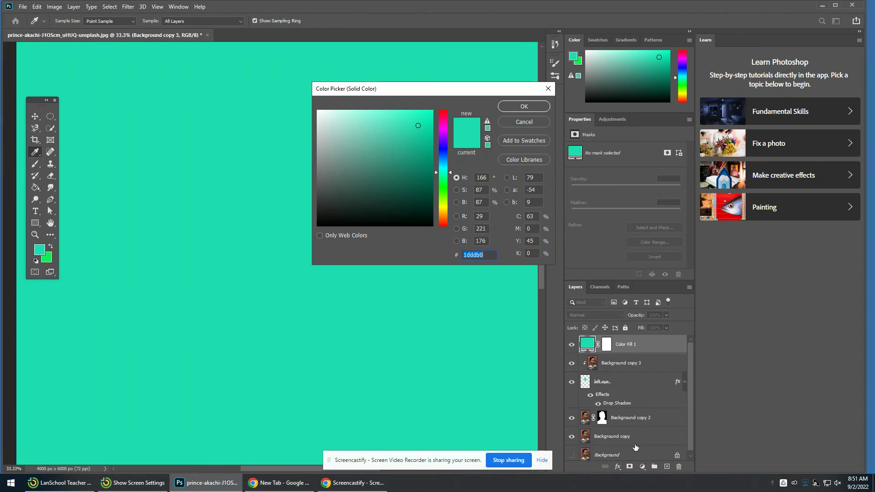
pyautogui.click(523, 108)
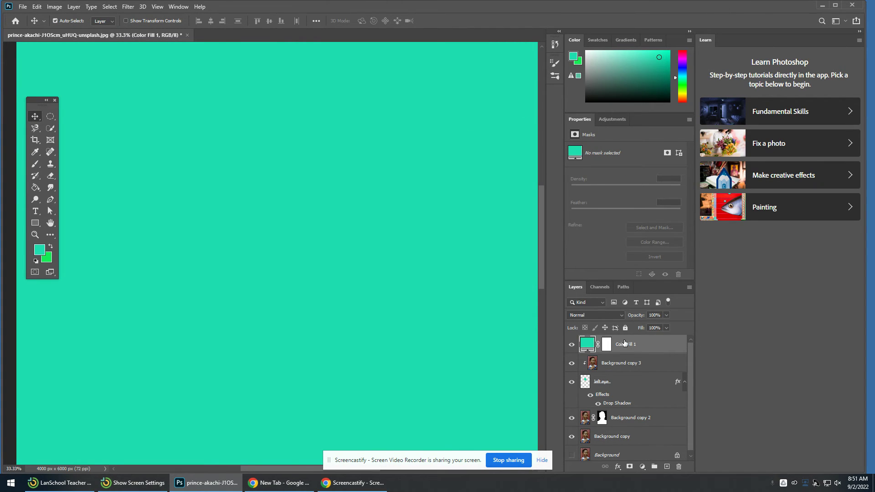
# Step: Clip Color Fill 1 to the eye cutout and lower its opacity to about 49%
pyautogui.rightClick(657, 350)
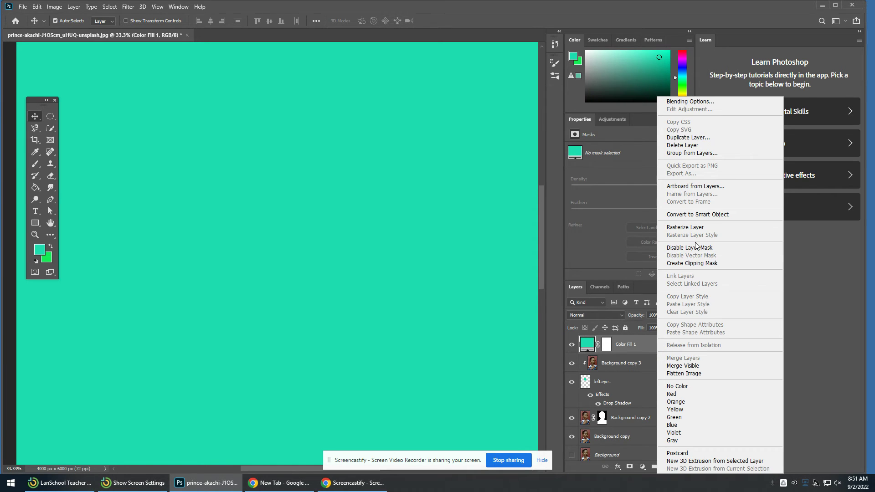
pyautogui.click(704, 263)
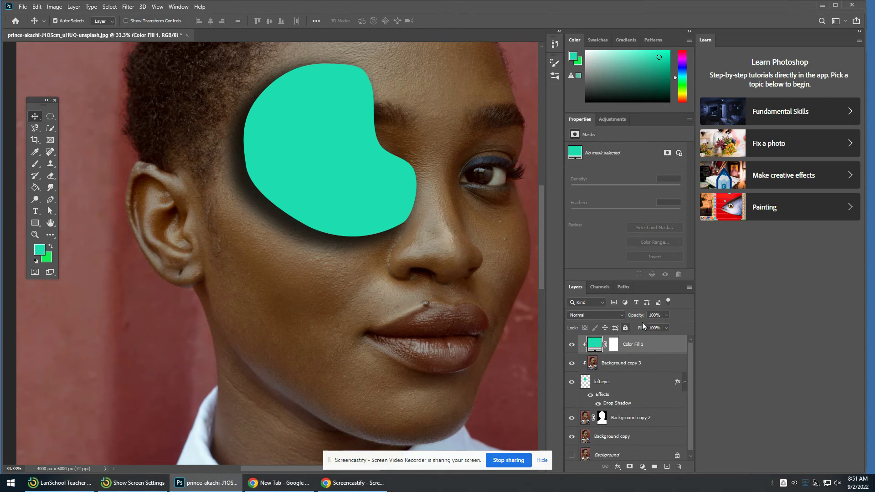
pyautogui.click(666, 315)
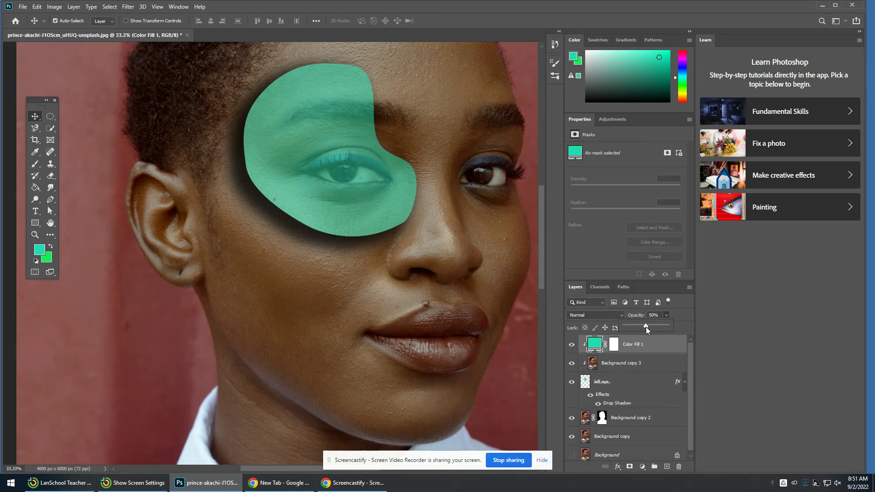
pyautogui.moveTo(644, 328); pyautogui.dragTo(644, 329)
# Step: Replace the teal fill with a clipped Hue/Saturation layer at Hue +129, deleting Color Fill 1
pyautogui.click(572, 345)
pyautogui.click(643, 466)
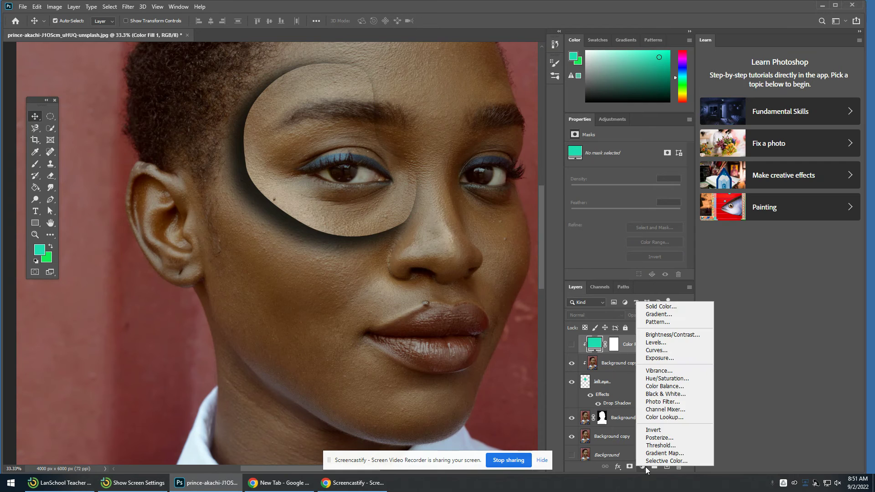
pyautogui.click(683, 381)
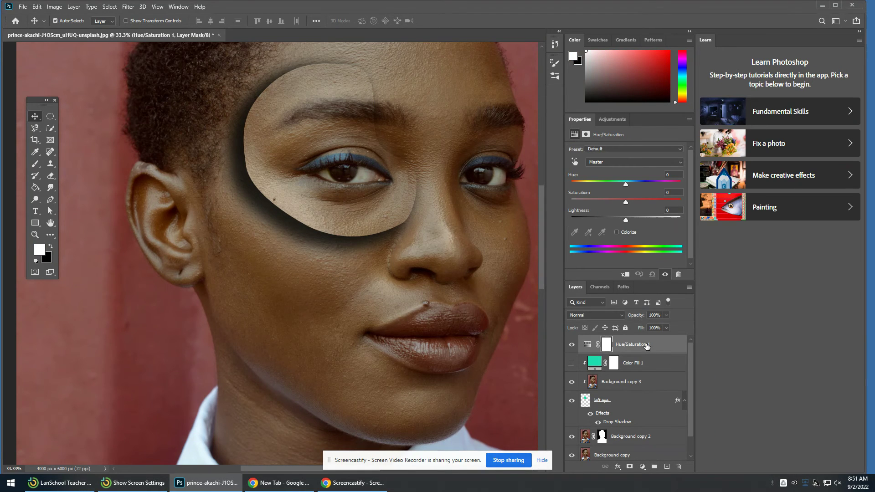
pyautogui.moveTo(647, 346); pyautogui.dragTo(648, 370)
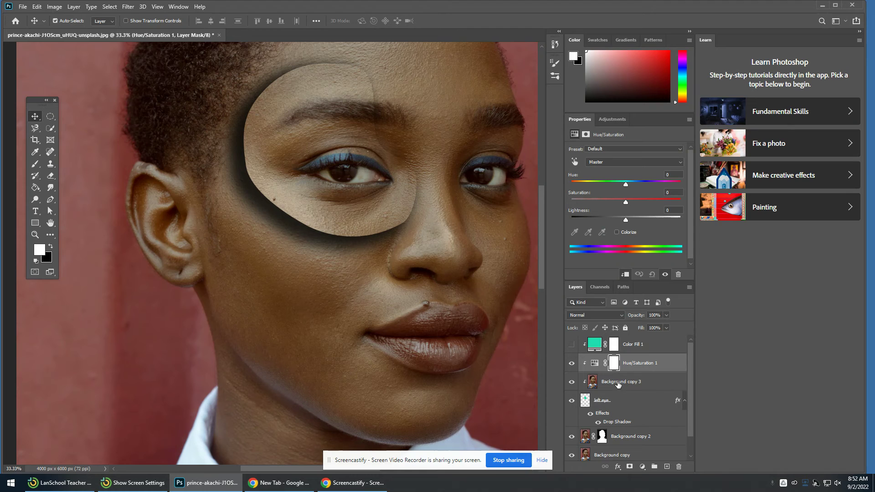
pyautogui.moveTo(624, 182); pyautogui.dragTo(669, 184)
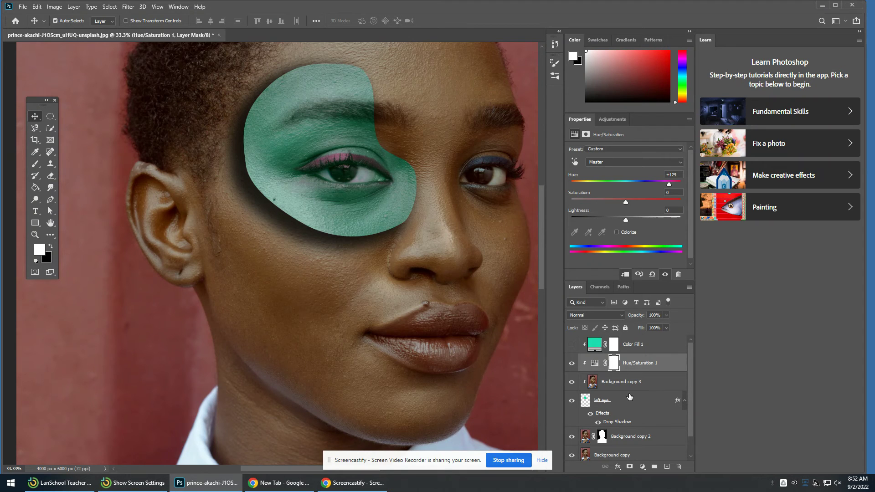
pyautogui.moveTo(674, 400); pyautogui.dragTo(679, 468)
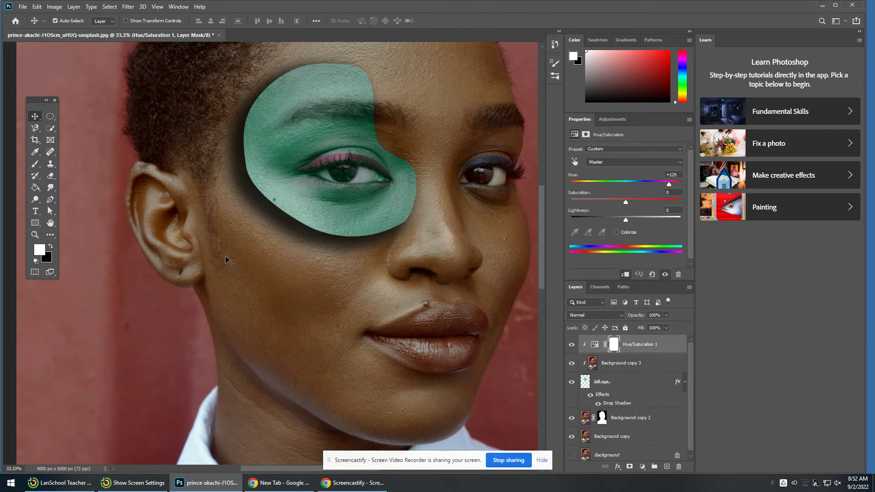
pyautogui.click(51, 199)
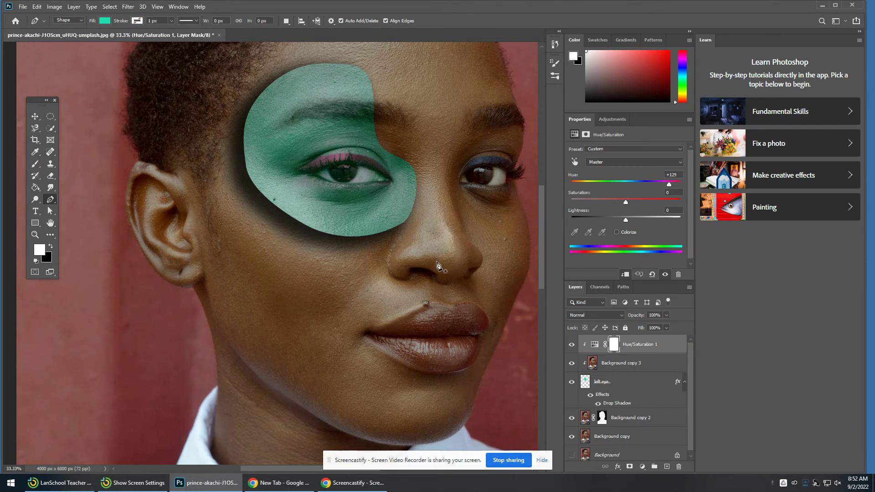
# Step: Draw a closed teal curved shape from the nose up around the right eye
pyautogui.click(429, 221)
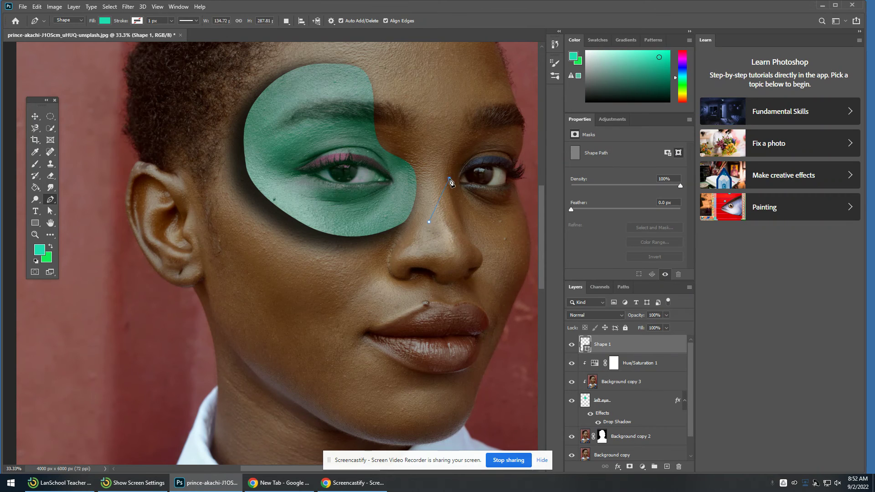
pyautogui.moveTo(450, 179); pyautogui.dragTo(515, 123)
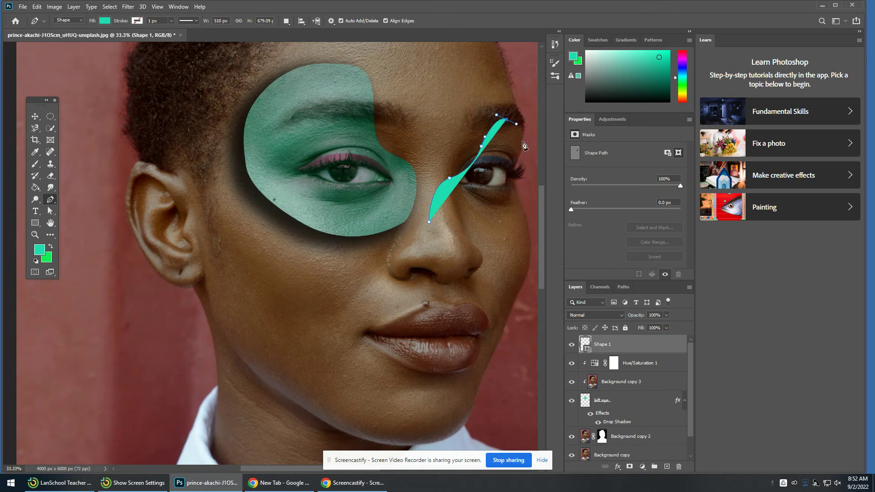
pyautogui.click(512, 161)
pyautogui.moveTo(509, 196); pyautogui.dragTo(456, 221)
pyautogui.click(430, 223)
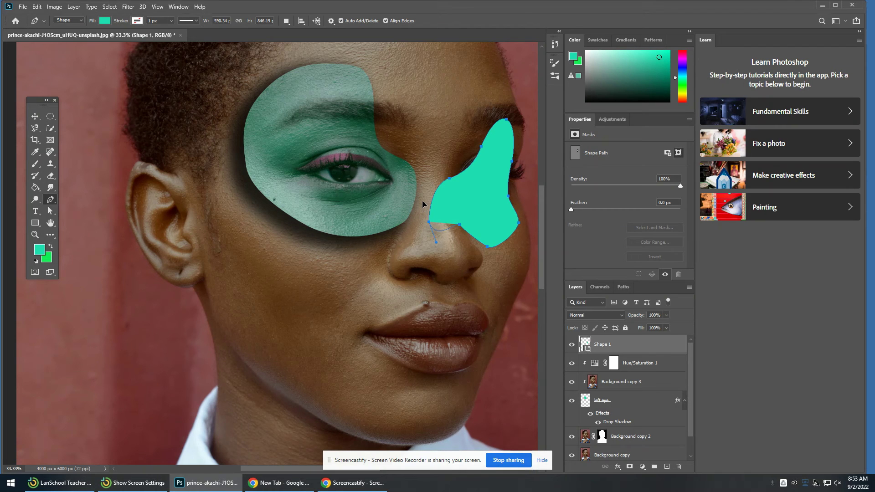
# Step: Nudge the teal shape up, pull its top point down and reshape the left notch
pyautogui.click(50, 211)
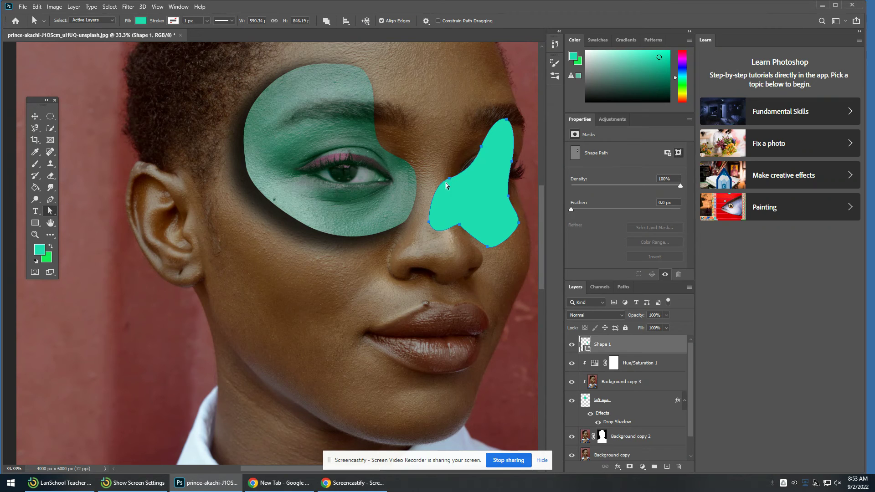
pyautogui.moveTo(428, 222); pyautogui.dragTo(426, 202)
pyautogui.click(428, 208)
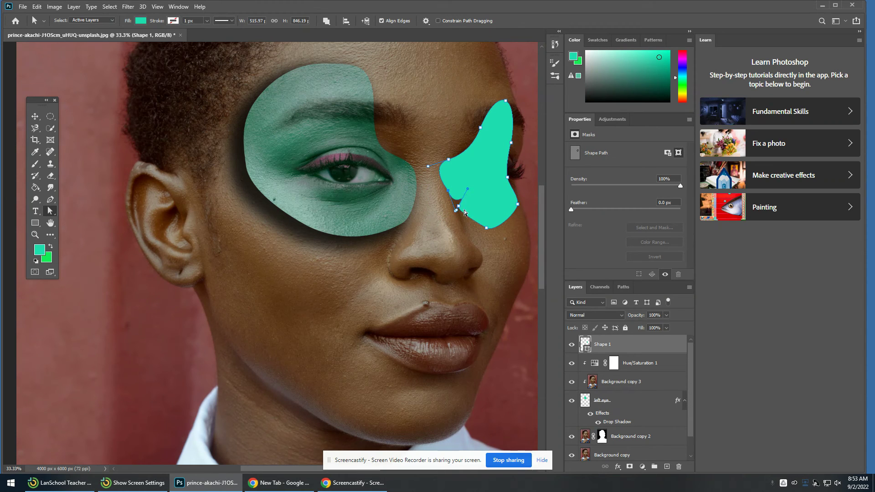
pyautogui.moveTo(458, 206); pyautogui.dragTo(452, 186)
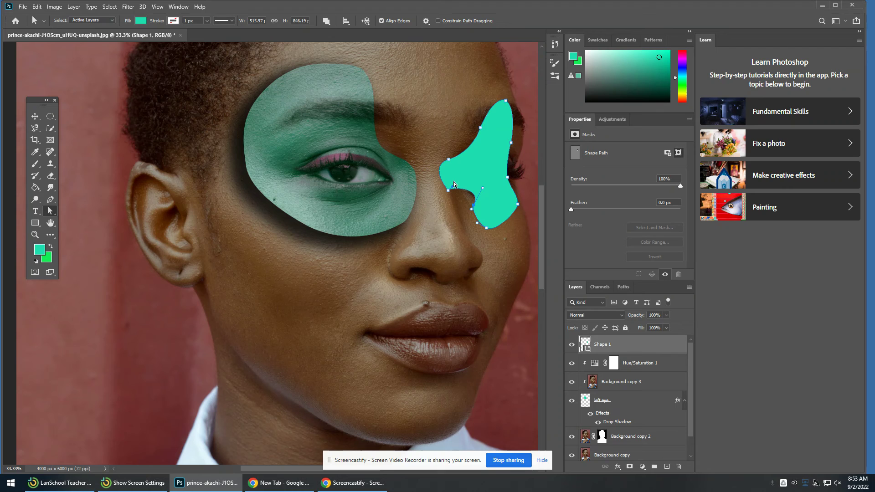
pyautogui.click(505, 101)
pyautogui.moveTo(505, 119); pyautogui.dragTo(523, 149)
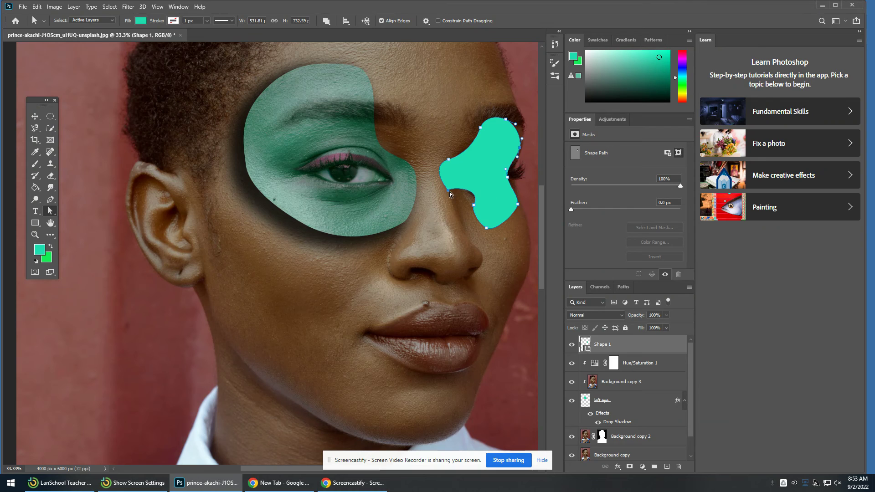
pyautogui.moveTo(450, 192); pyautogui.dragTo(492, 224)
# Step: Rename Shape 1 to 'right eye', rasterize it, and copy the left eye's Drop Shadow onto it
pyautogui.doubleClick(603, 344)
pyautogui.write('r')
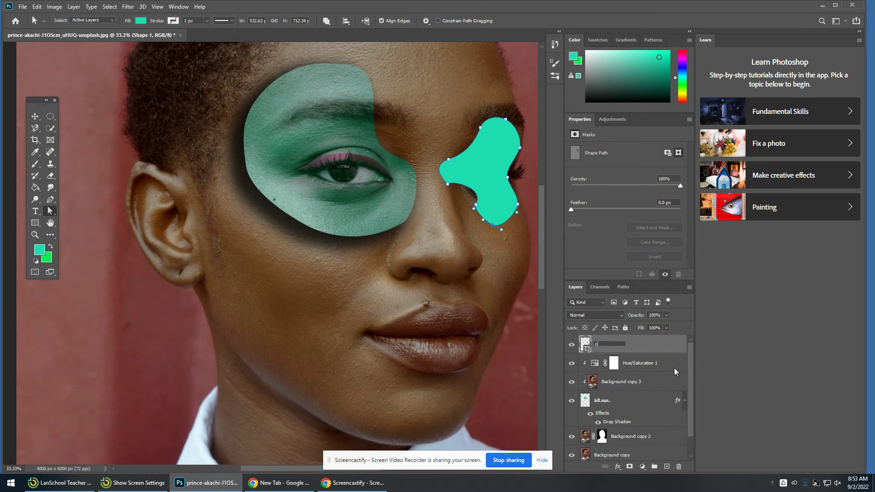
pyautogui.write('ight eye')
pyautogui.press('Return')
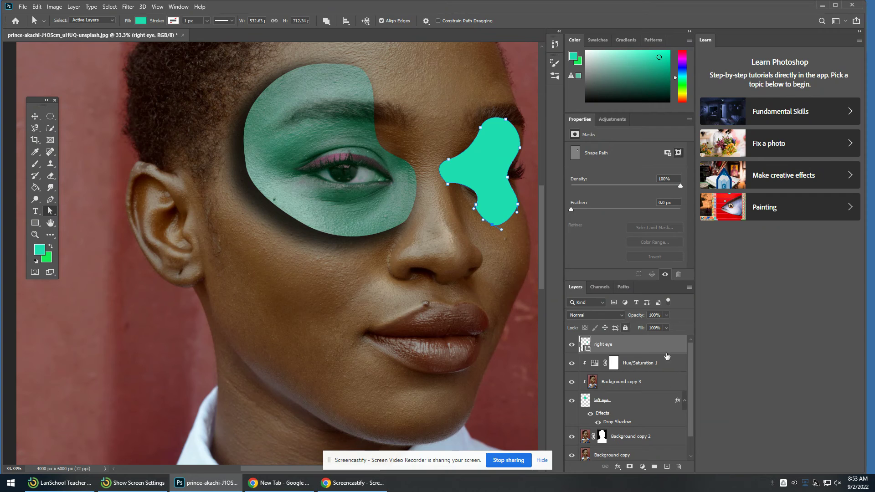
pyautogui.rightClick(632, 344)
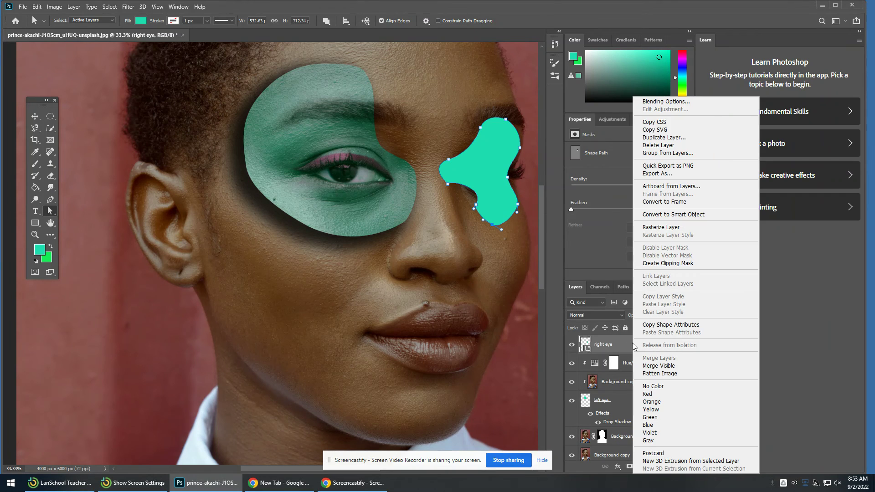
pyautogui.click(666, 228)
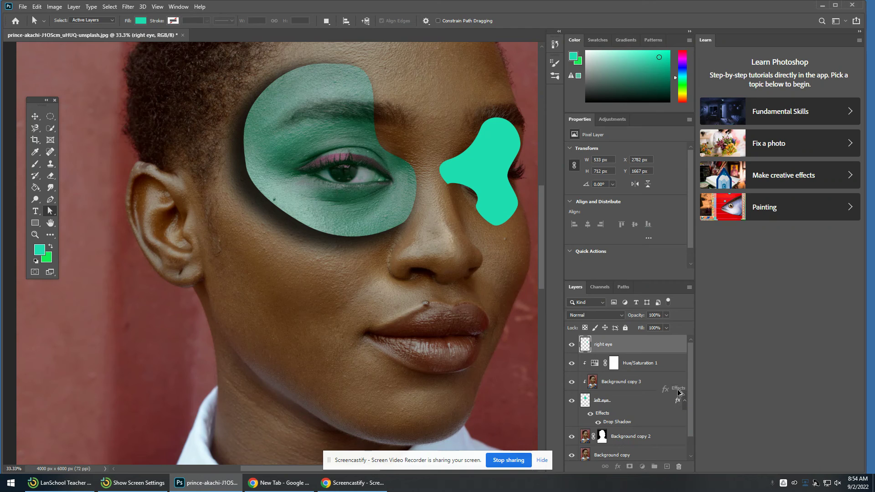
pyautogui.moveTo(680, 349); pyautogui.dragTo(680, 349)
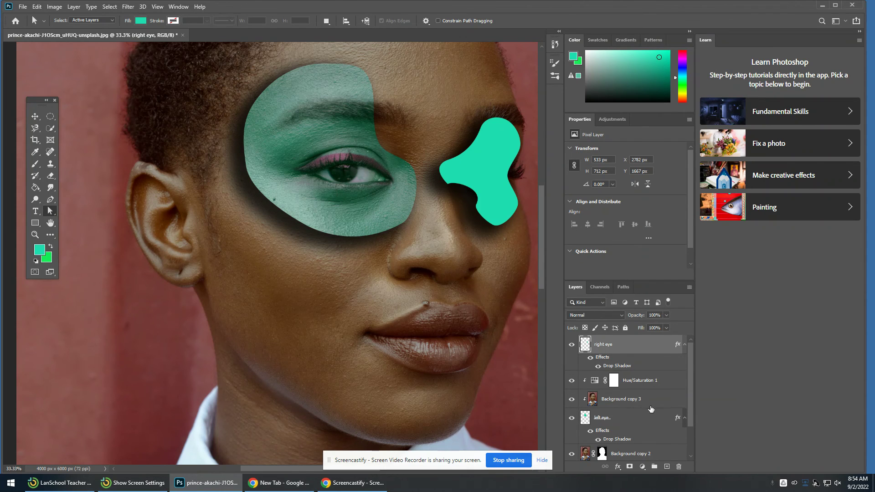
pyautogui.scroll(-2, 651, 408)
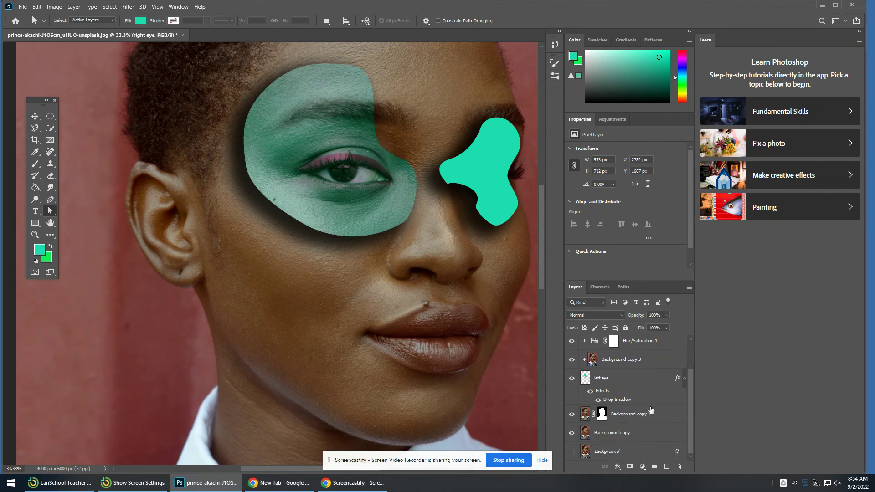
# Step: Duplicate Background copy as Background copy 4, move it above 'right eye' and clip it there
pyautogui.rightClick(642, 435)
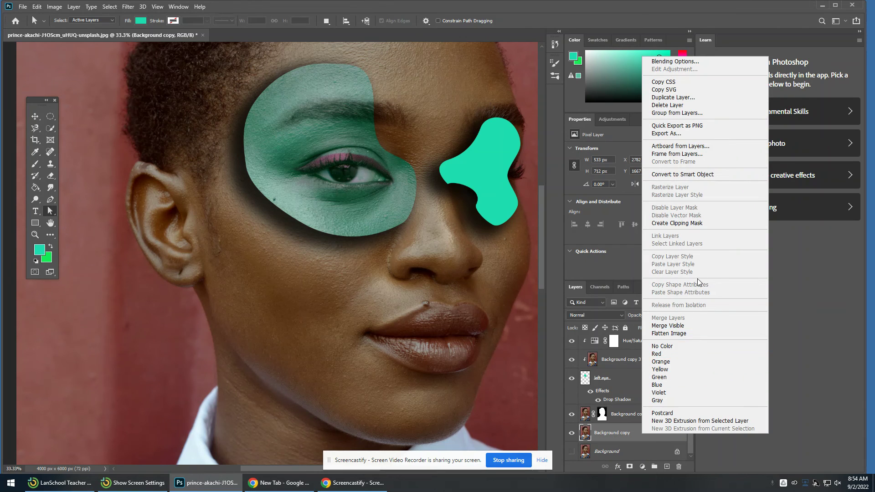
pyautogui.click(705, 97)
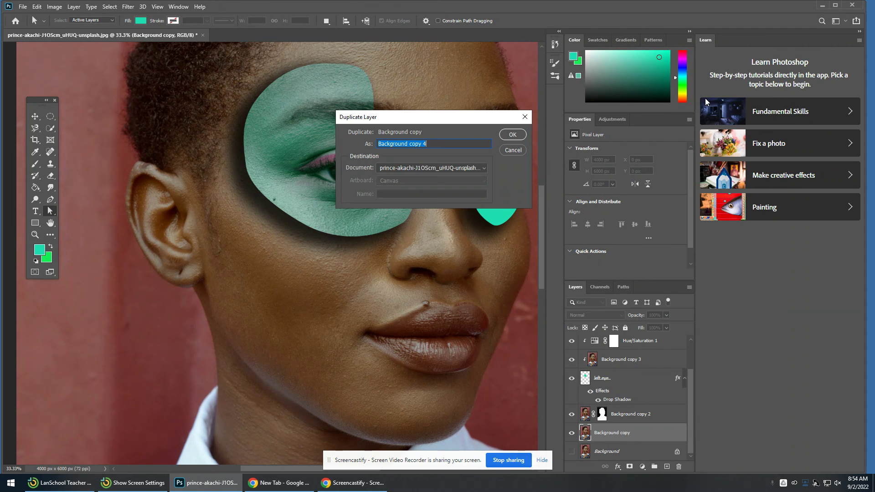
pyautogui.click(513, 135)
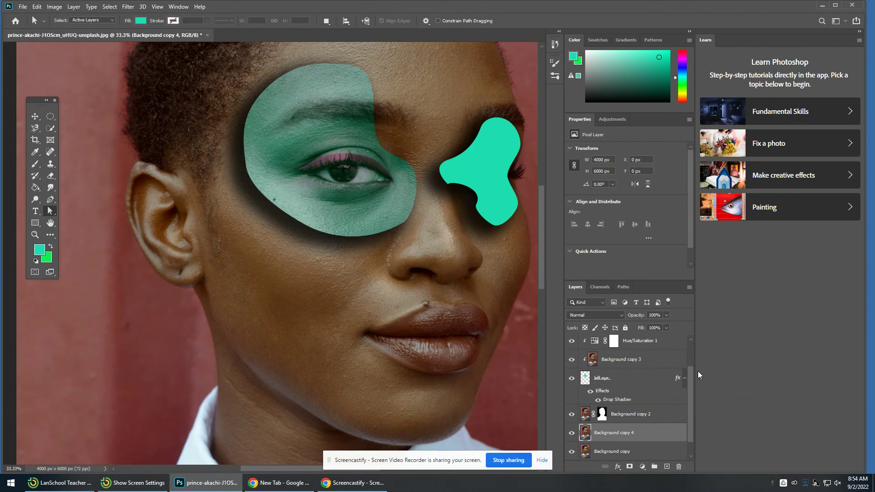
pyautogui.moveTo(656, 433); pyautogui.dragTo(657, 346)
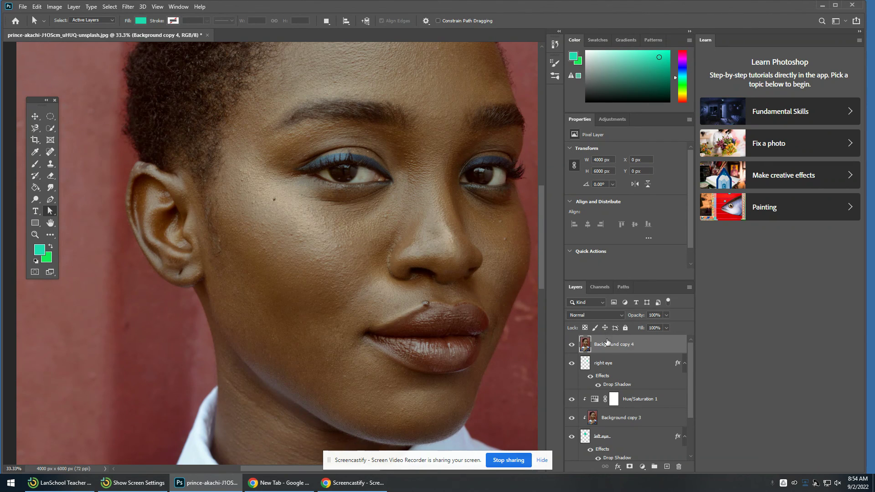
pyautogui.rightClick(648, 346)
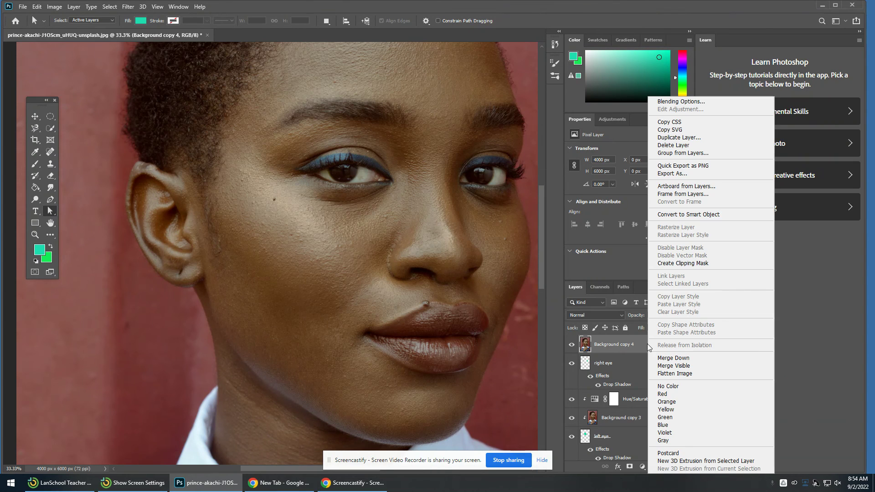
pyautogui.click(701, 265)
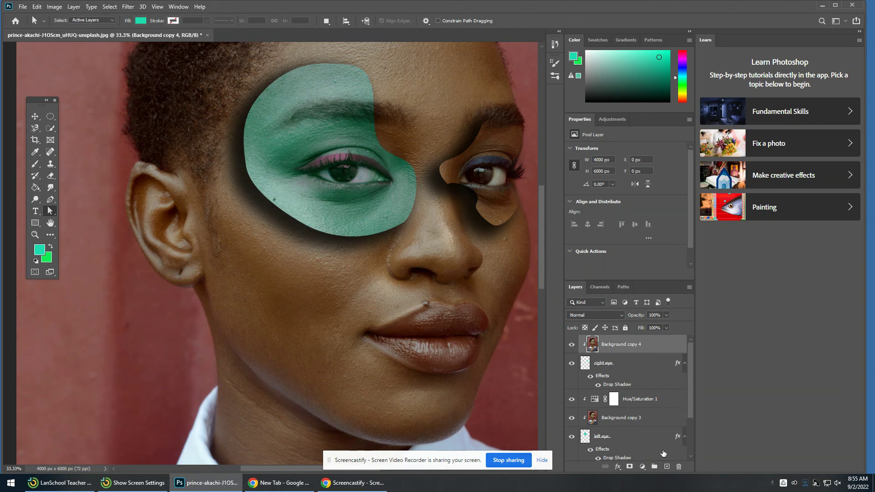
# Step: Try a clipped Brightness/Contrast adjustment with slightly raised brightness, then delete it
pyautogui.click(642, 467)
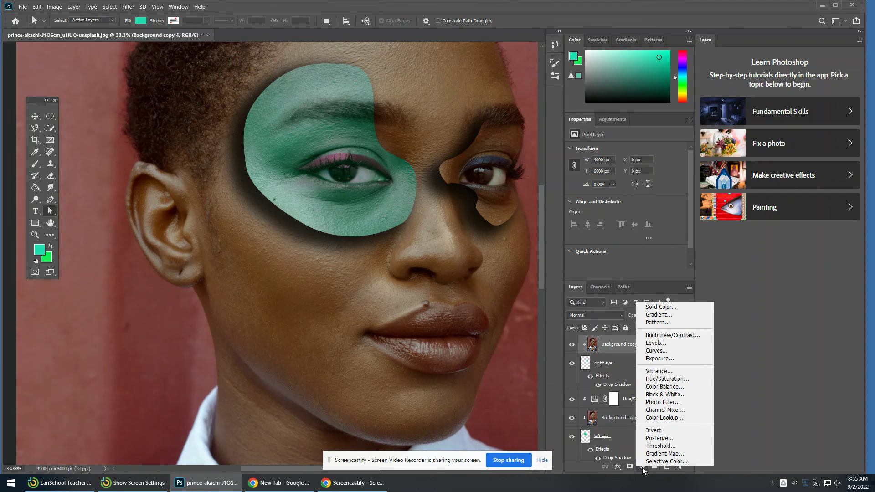
pyautogui.click(669, 336)
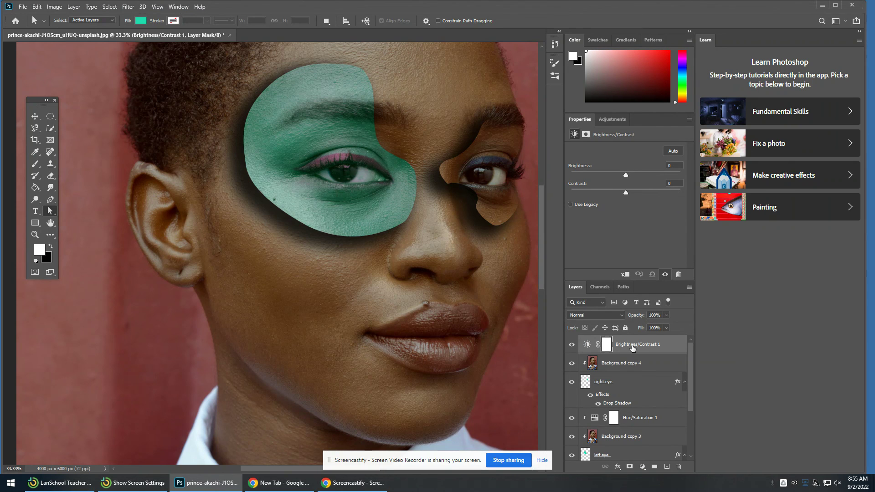
pyautogui.rightClick(648, 347)
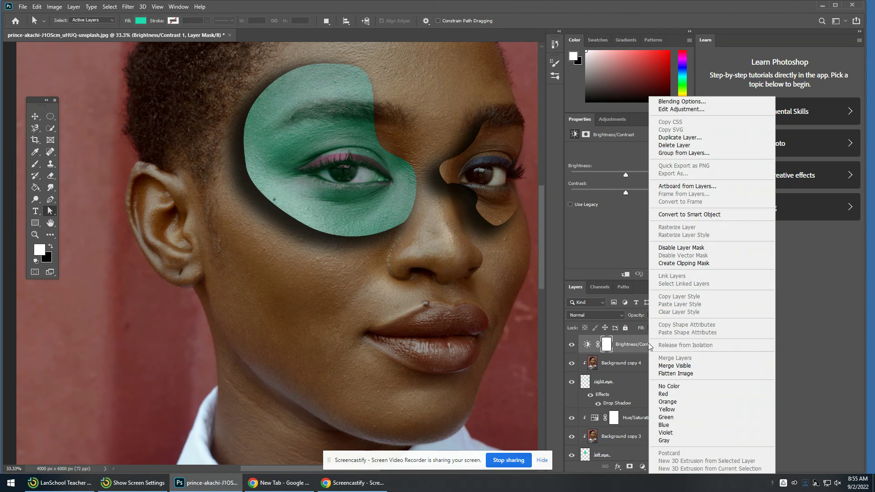
pyautogui.click(688, 263)
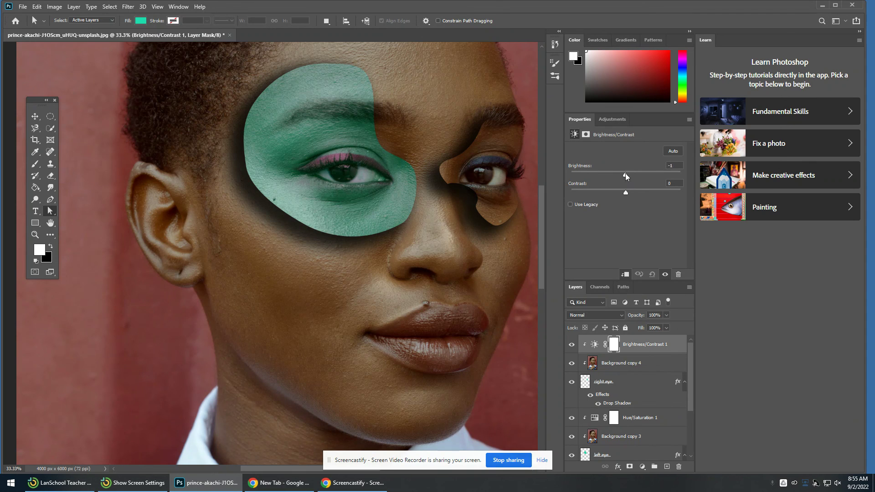
pyautogui.moveTo(625, 175); pyautogui.dragTo(627, 174)
pyautogui.moveTo(662, 345); pyautogui.dragTo(679, 466)
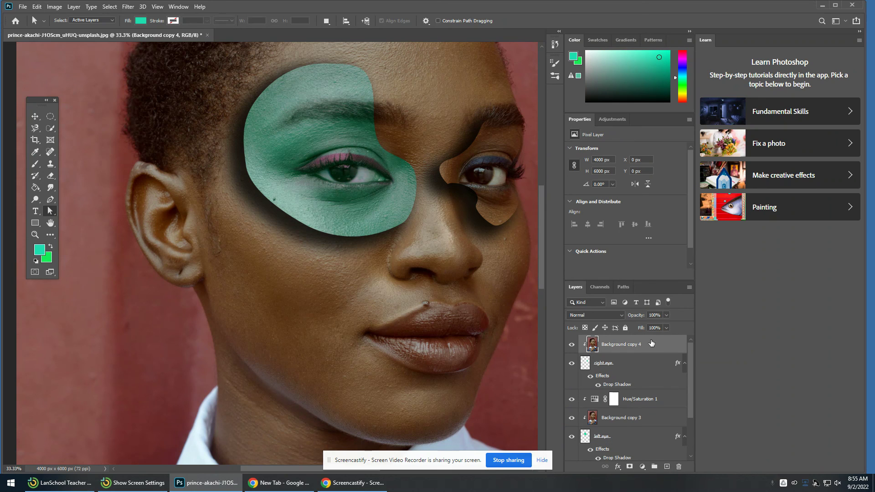
pyautogui.click(642, 467)
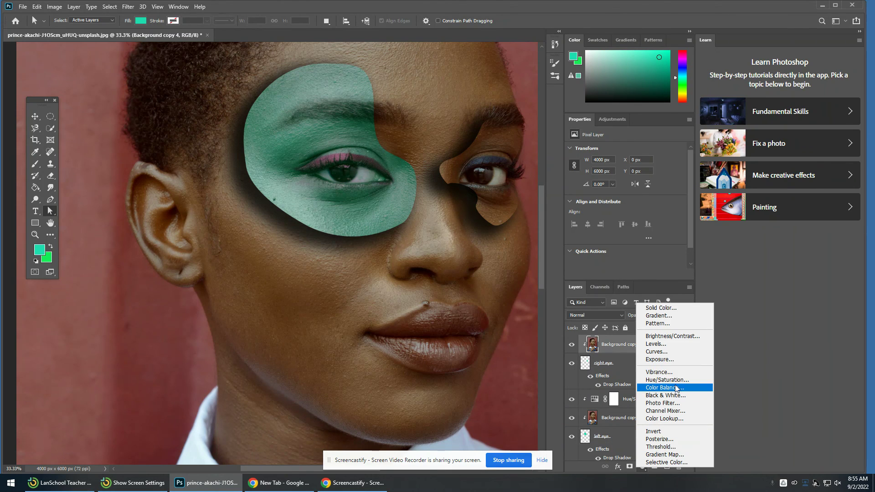
# Step: Add a Hue/Saturation adjustment clipped to Background copy 4 with Hue set to +104
pyautogui.click(668, 380)
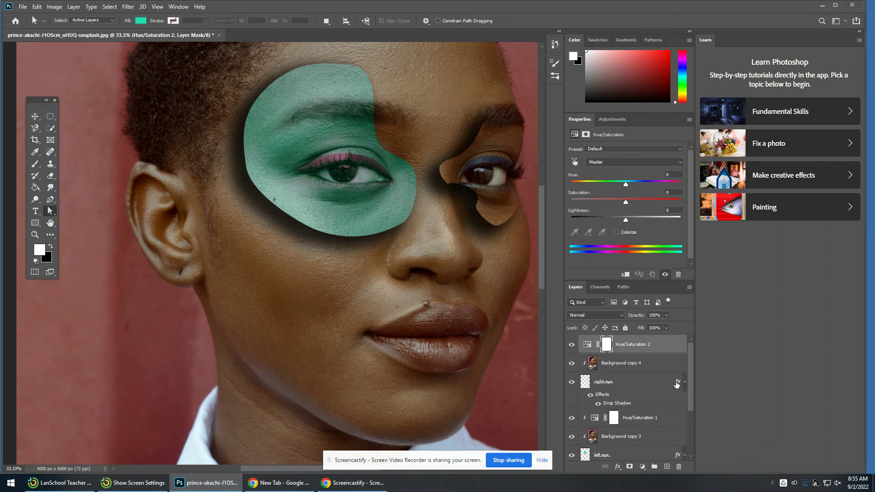
pyautogui.rightClick(647, 343)
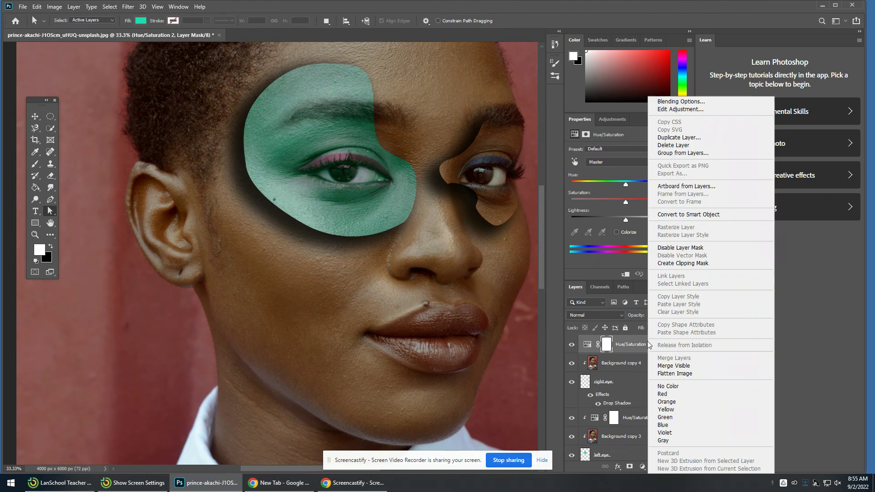
pyautogui.click(688, 263)
pyautogui.moveTo(626, 183); pyautogui.dragTo(663, 185)
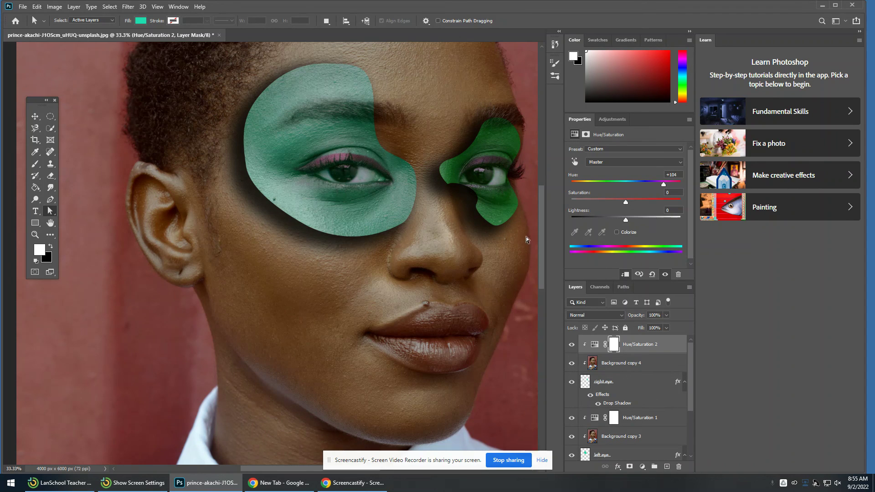
pyautogui.click(626, 366)
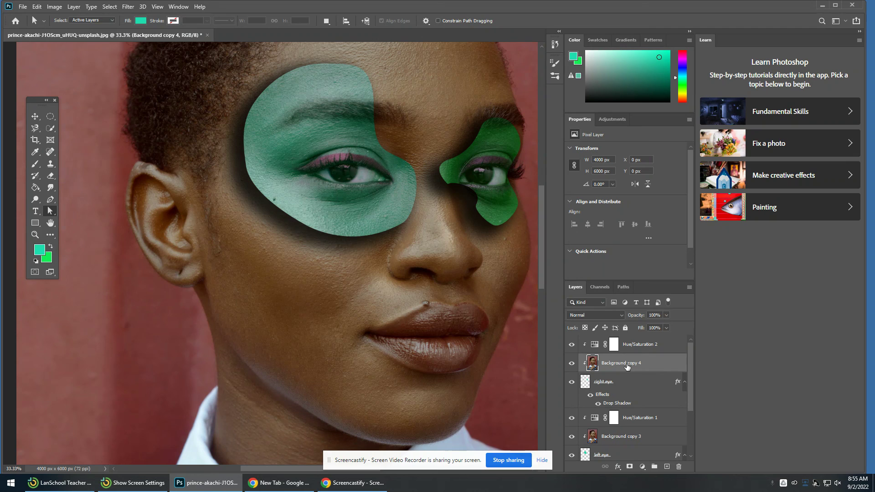
# Step: Move Background copy 4 by 64 px right and 153 px up inside the right-eye shape
pyautogui.click(34, 117)
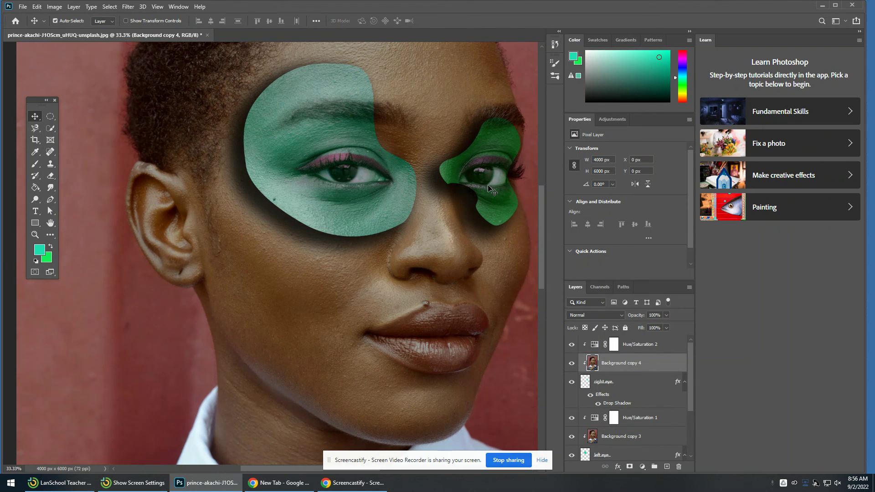
pyautogui.moveTo(488, 186); pyautogui.dragTo(500, 163)
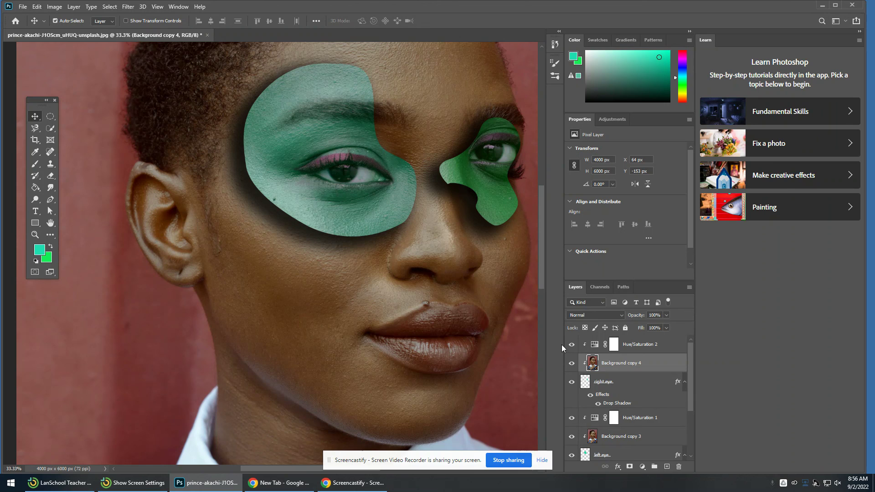